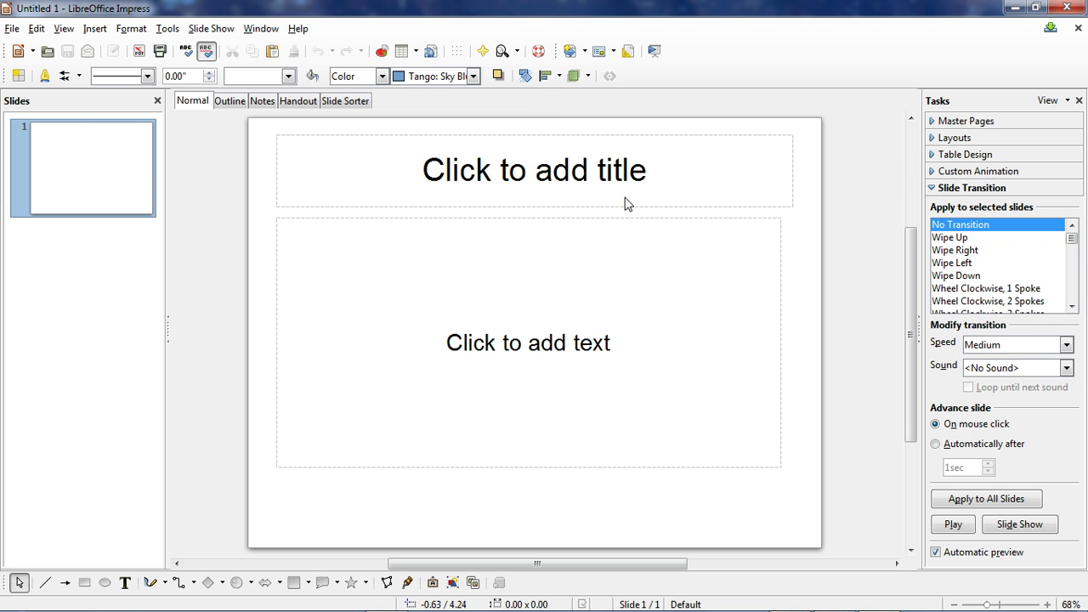
pyautogui.click(12, 28)
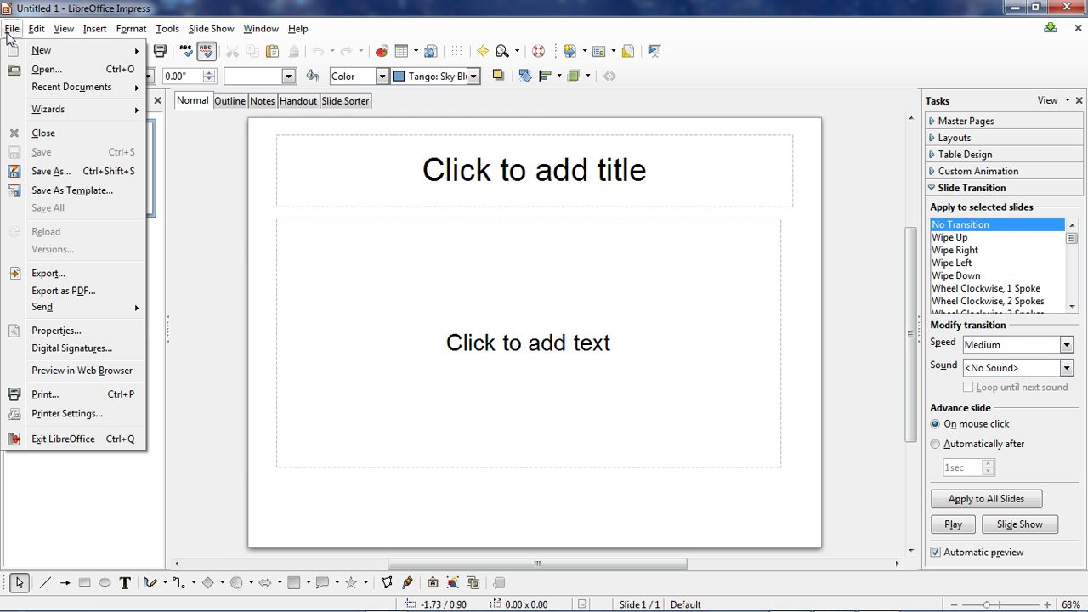
pyautogui.click(65, 173)
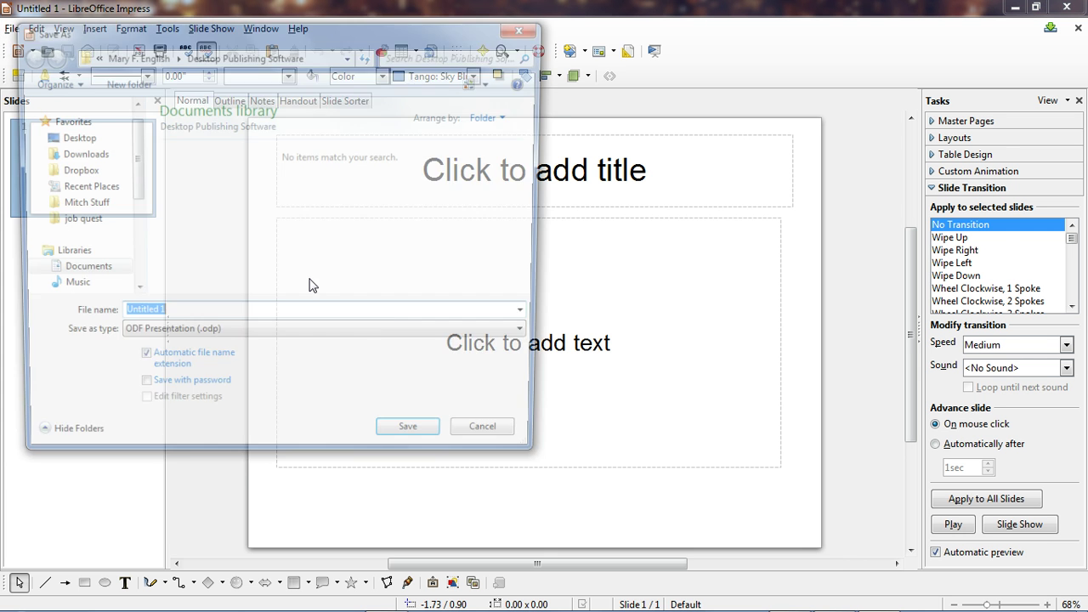
pyautogui.click(364, 338)
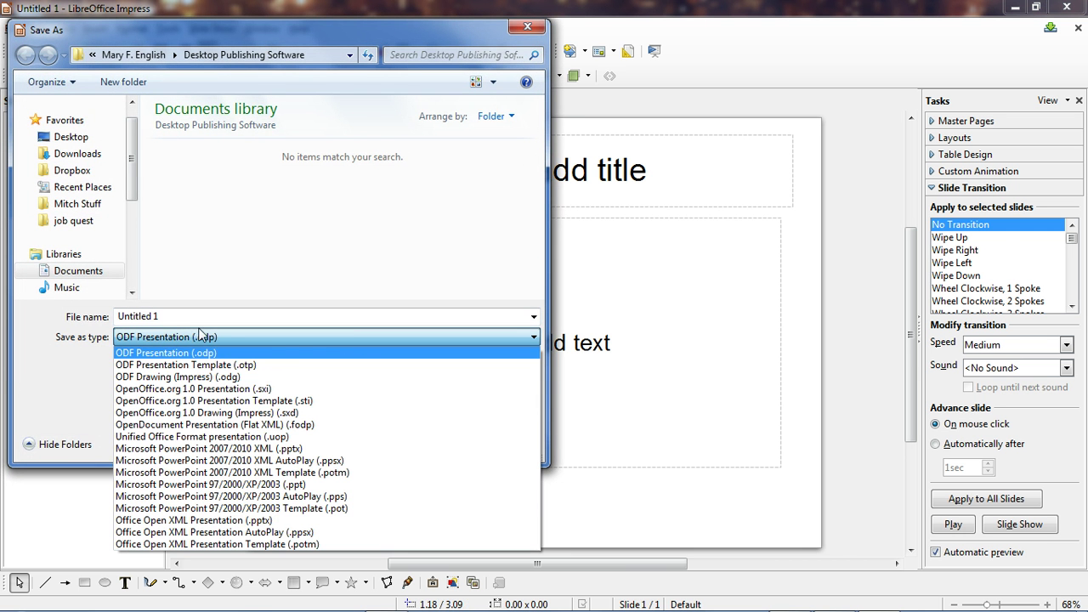
pyautogui.click(256, 448)
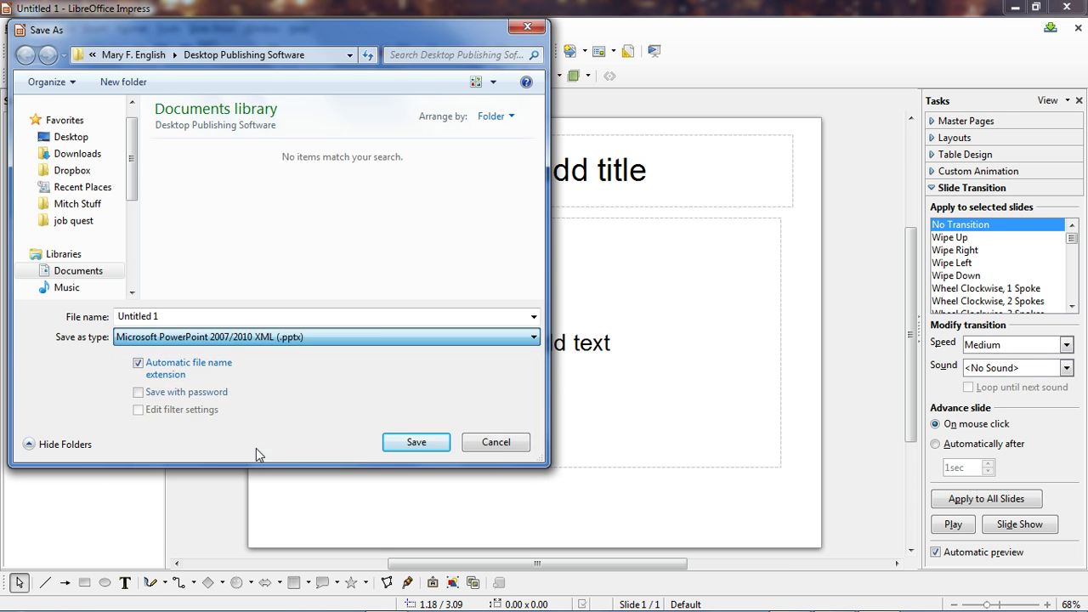
pyautogui.click(496, 442)
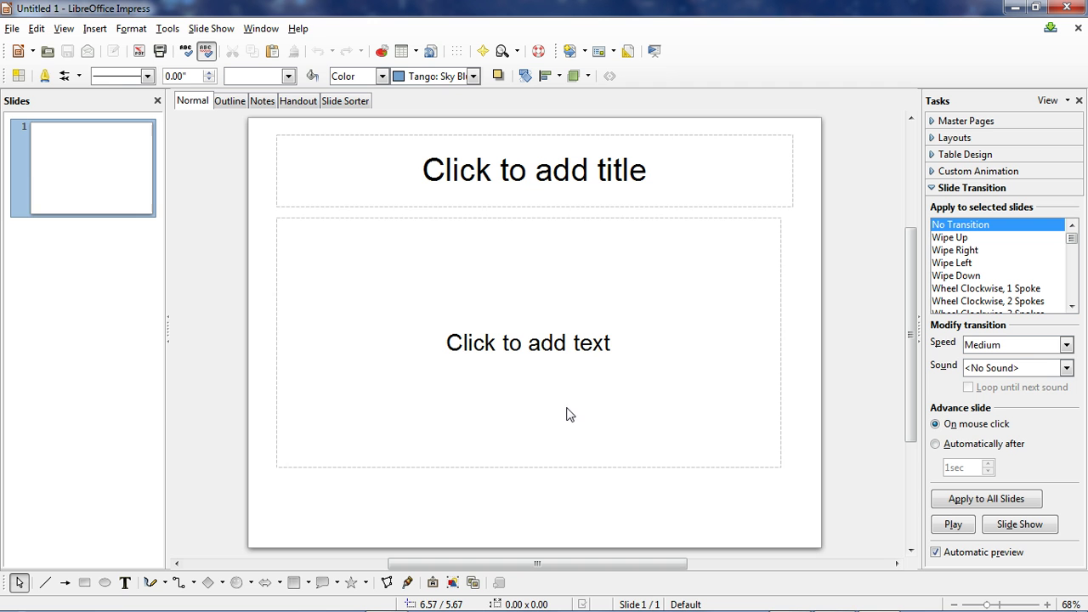
pyautogui.click(36, 30)
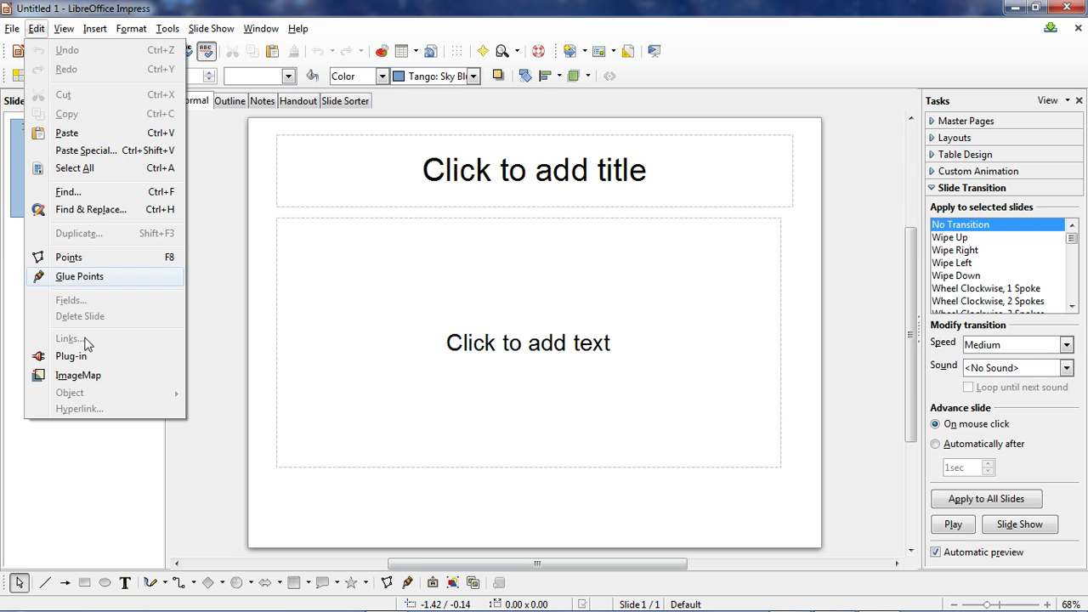
pyautogui.click(204, 287)
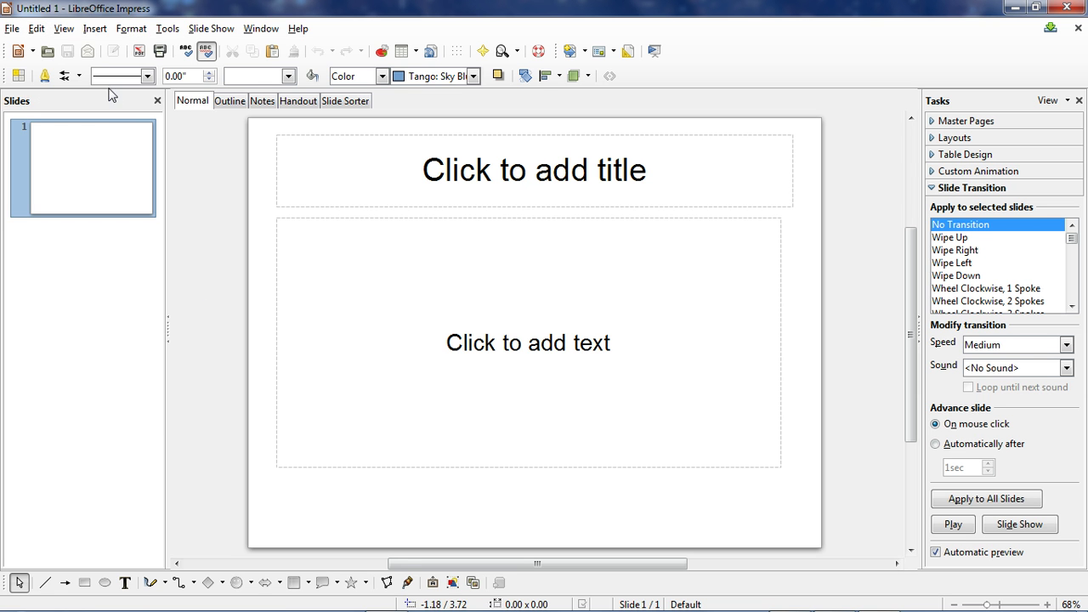
pyautogui.click(99, 32)
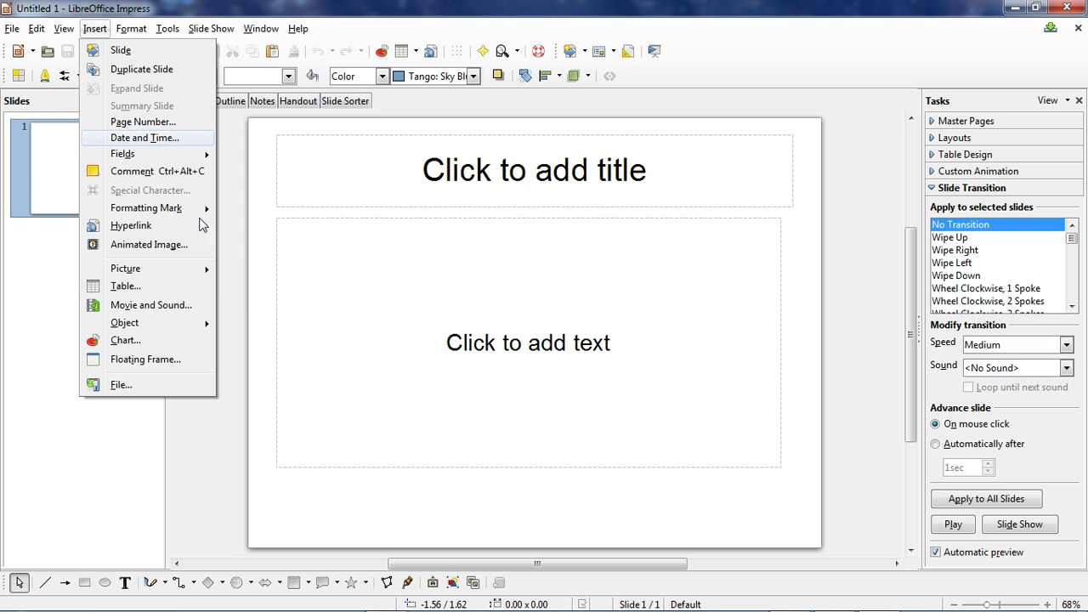
pyautogui.moveTo(164, 275)
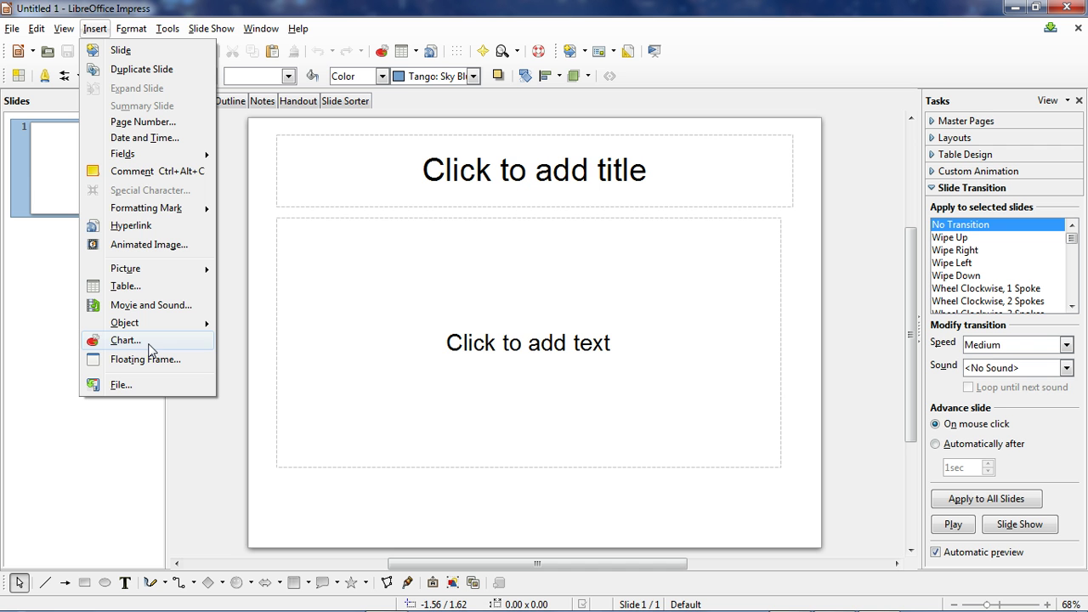
pyautogui.click(270, 359)
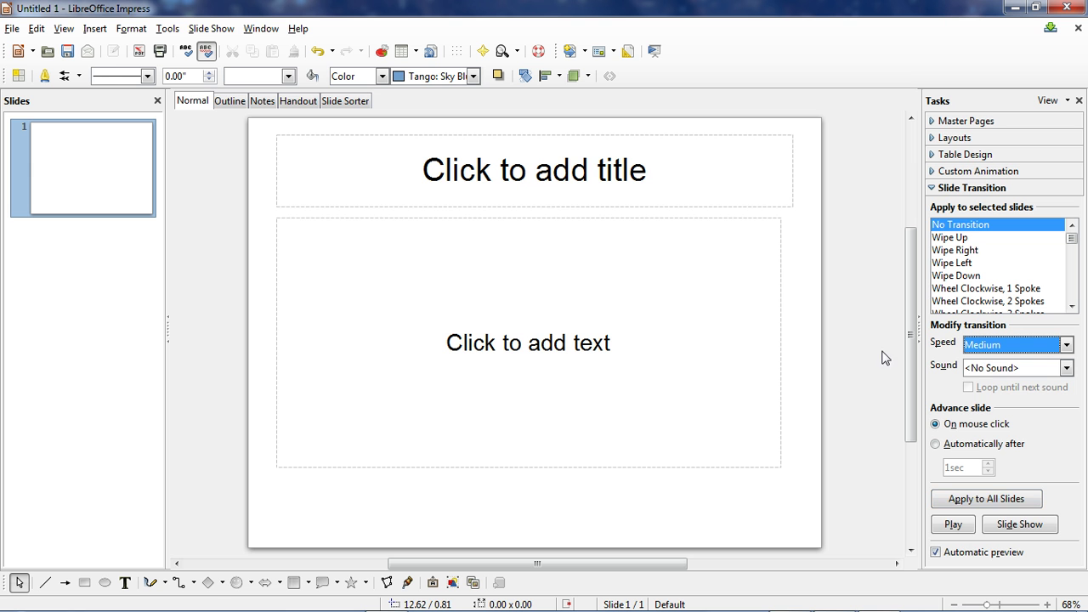
# Step: Apply the Inspiration master page, with a green title banner and dark grey border, to the presentation
pyautogui.click(966, 121)
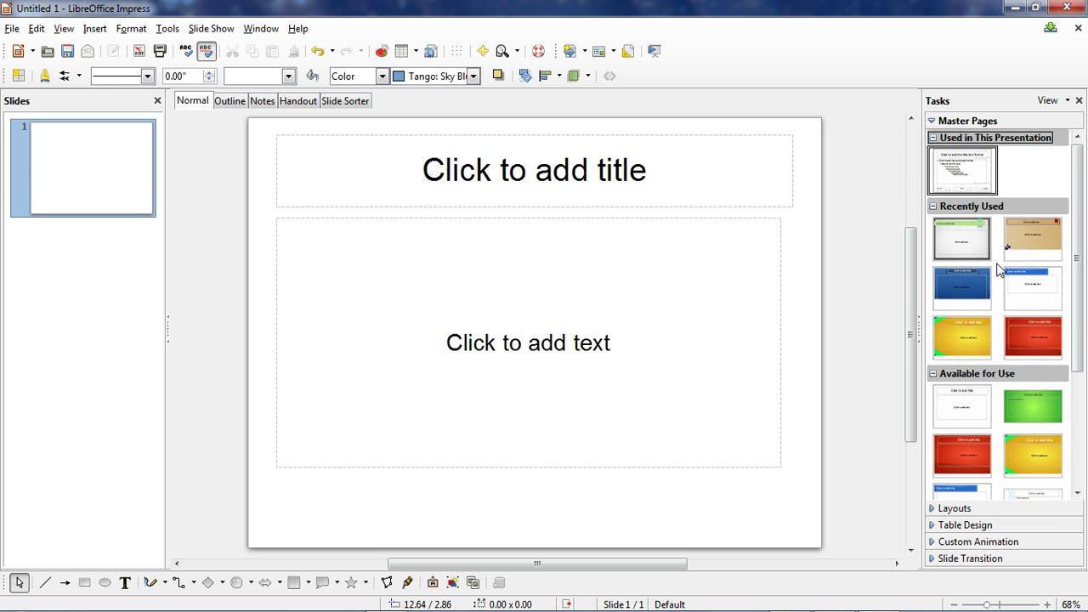
pyautogui.scroll(-2, 1081, 325)
pyautogui.moveTo(1081, 325); pyautogui.dragTo(1085, 397)
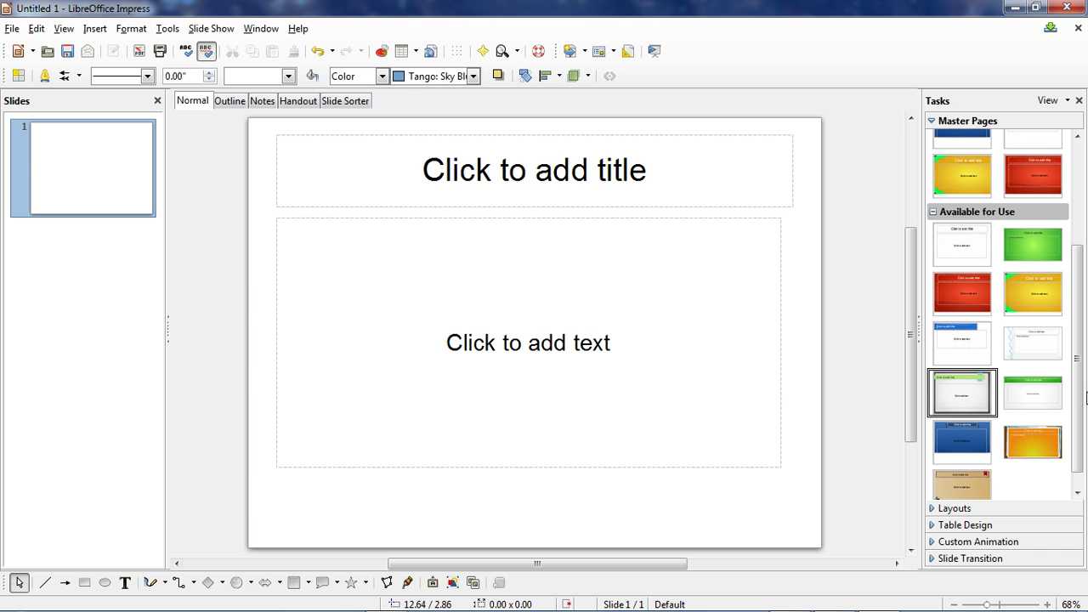
pyautogui.click(966, 393)
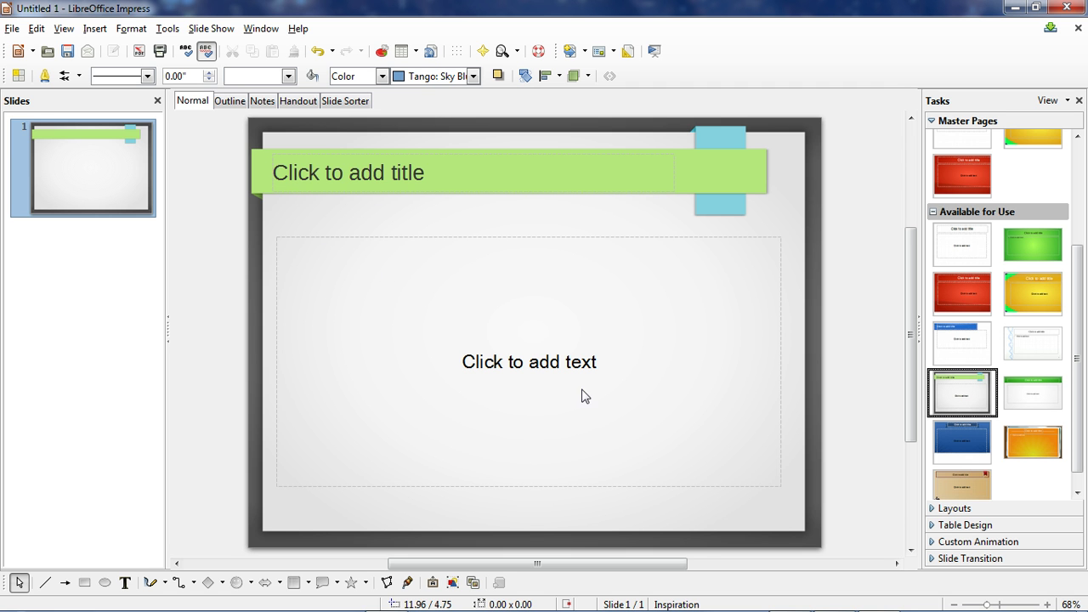
# Step: Apply the Centered Text layout to the slide and move its text frame to the right, to about 2.10 / 0.90
pyautogui.click(955, 508)
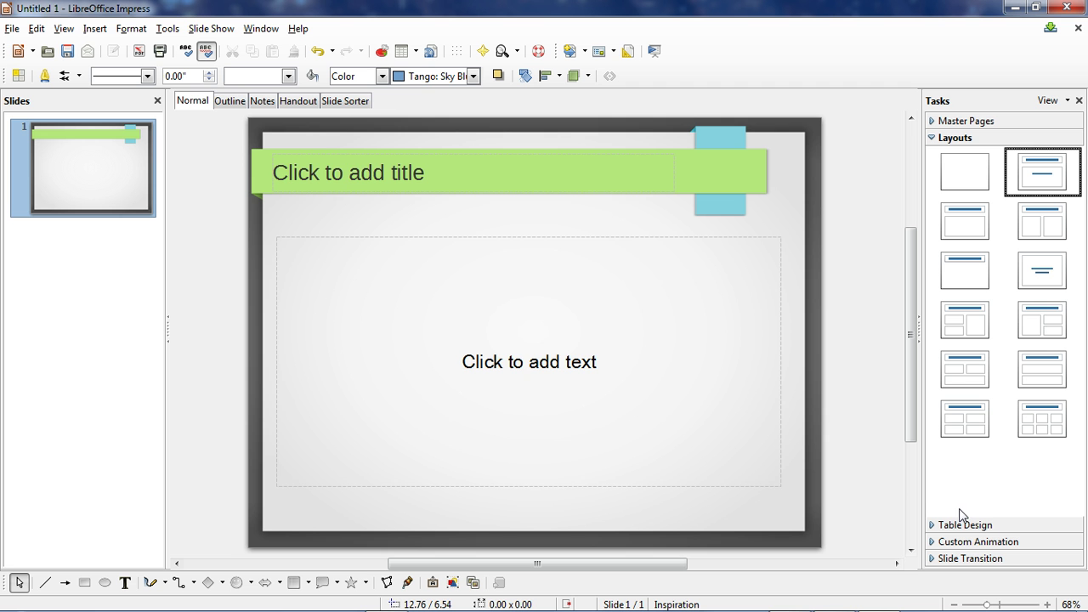
pyautogui.click(1045, 272)
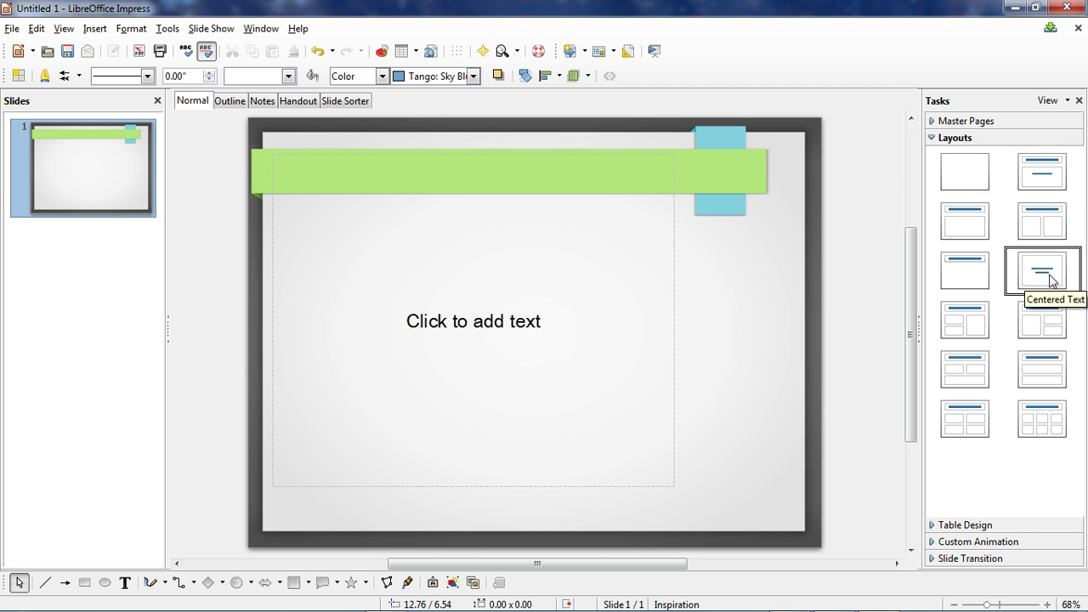
pyautogui.click(672, 334)
pyautogui.moveTo(673, 295); pyautogui.dragTo(756, 311)
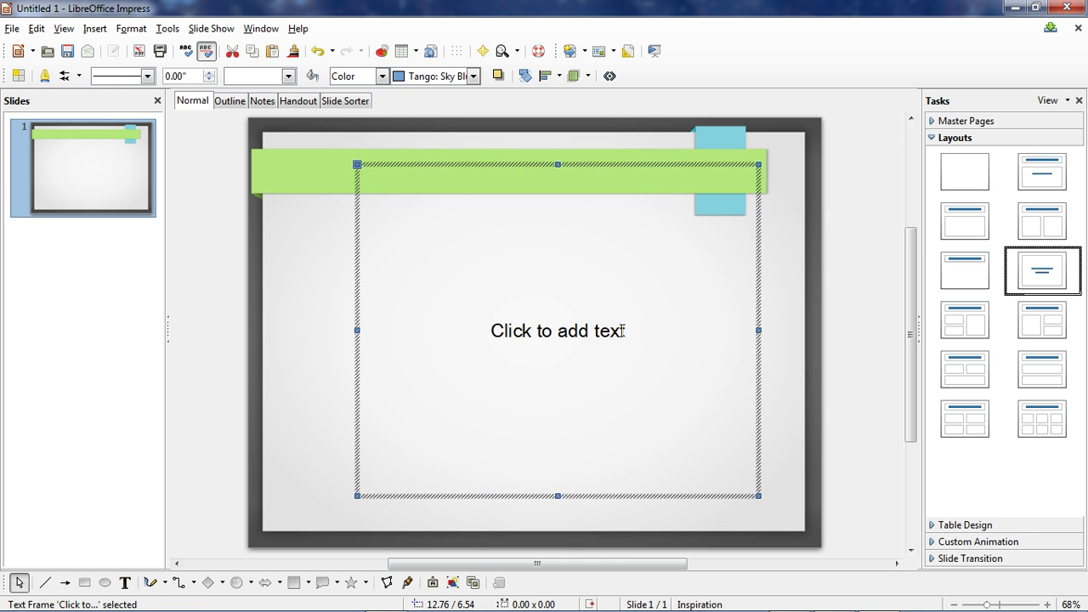
# Step: Enter the text "US Presidents of the 1960s" in the slide's centered text frame
pyautogui.click(620, 331)
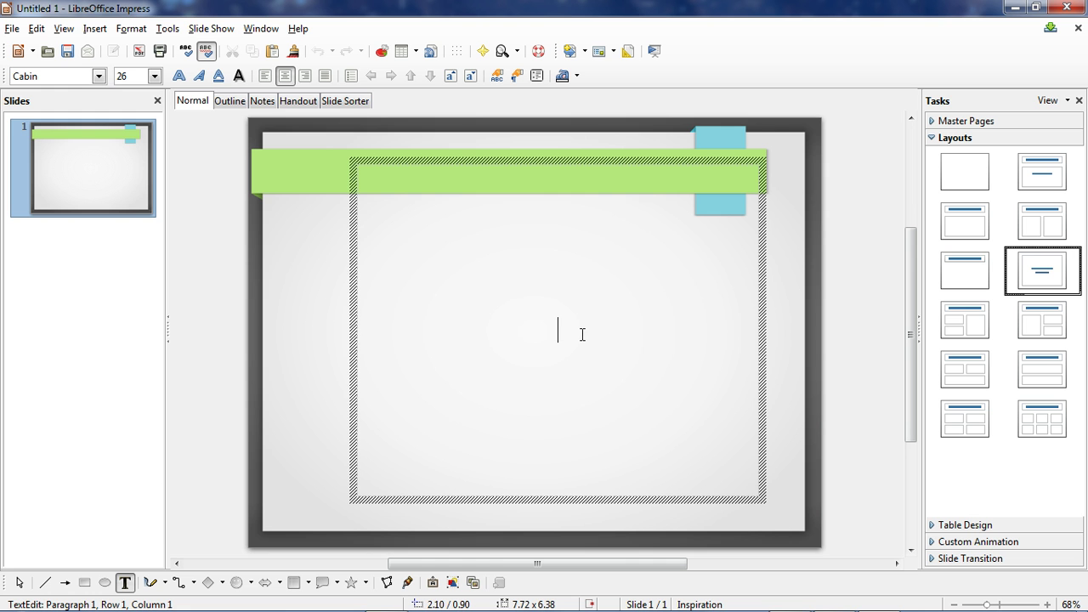
pyautogui.write('US Presidents ')
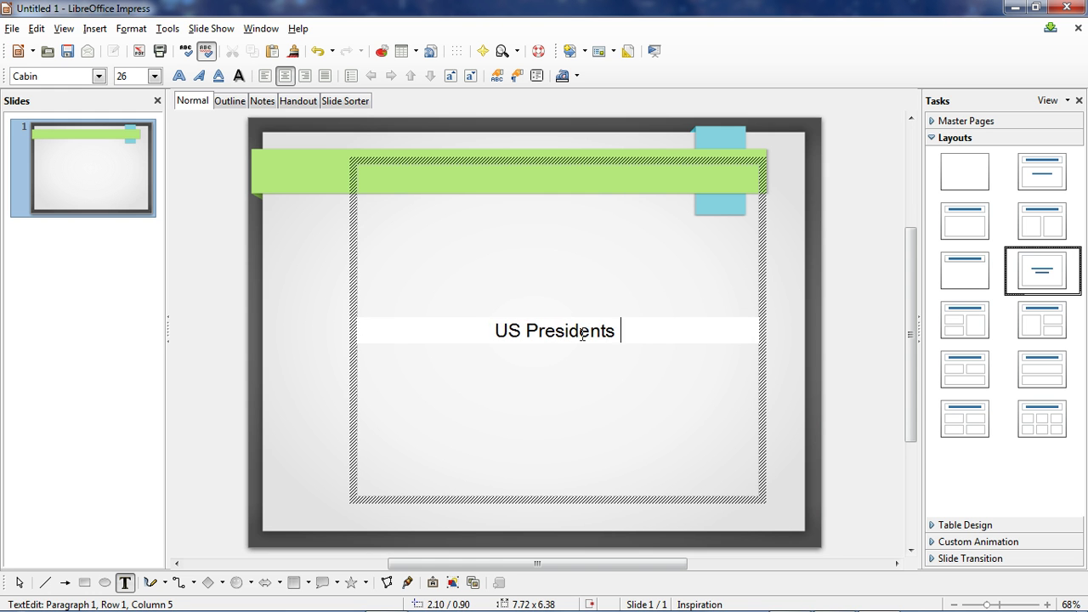
pyautogui.write('of the 1960s')
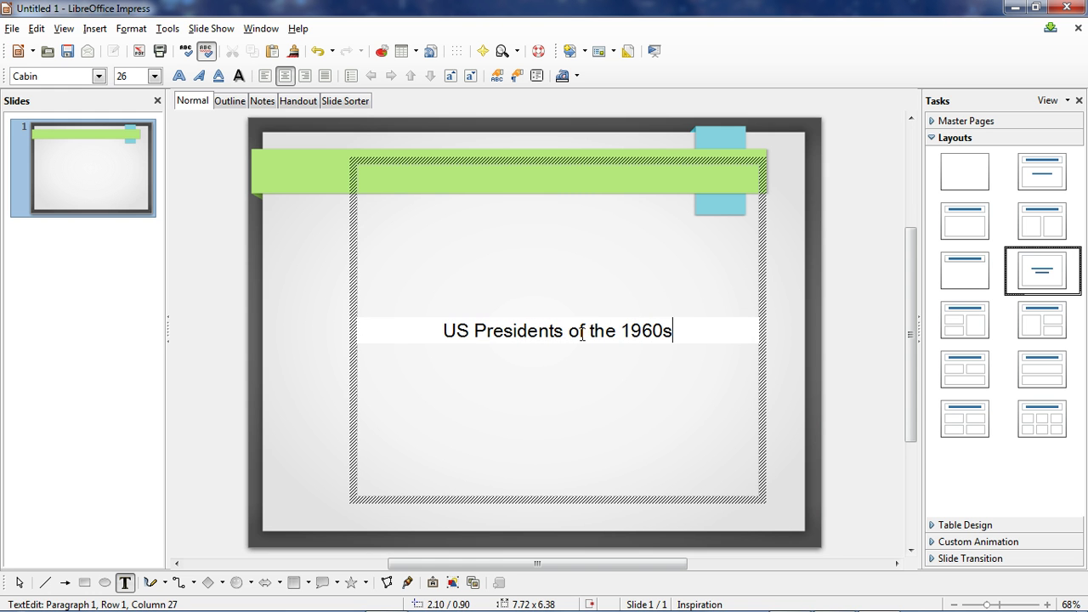
# Step: Format the whole "US Presidents of the 1960s" text in Andalus at size 60
pyautogui.moveTo(678, 333); pyautogui.dragTo(386, 331)
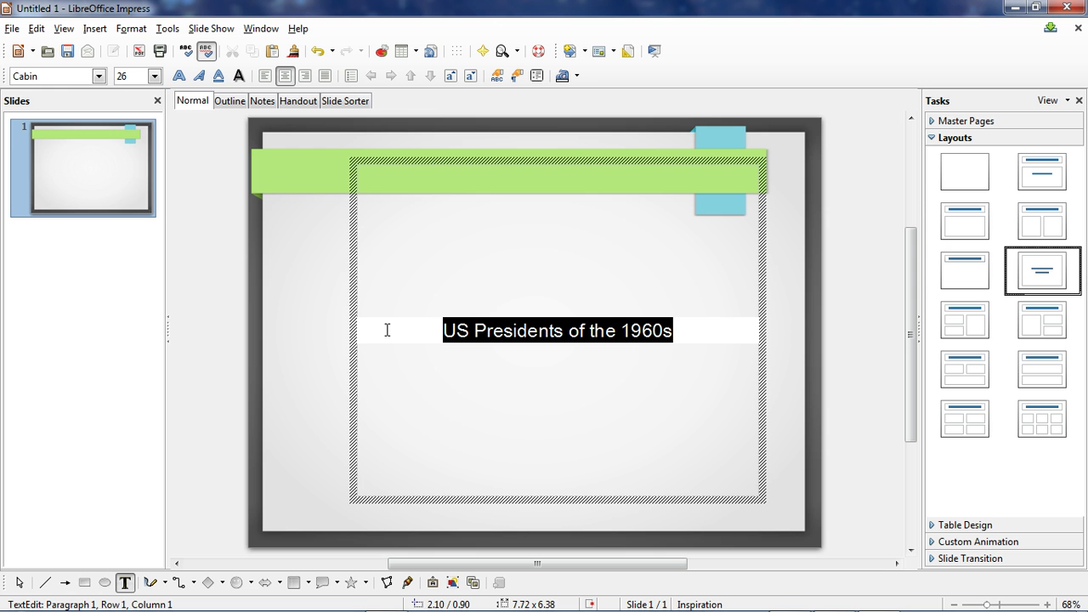
pyautogui.click(154, 75)
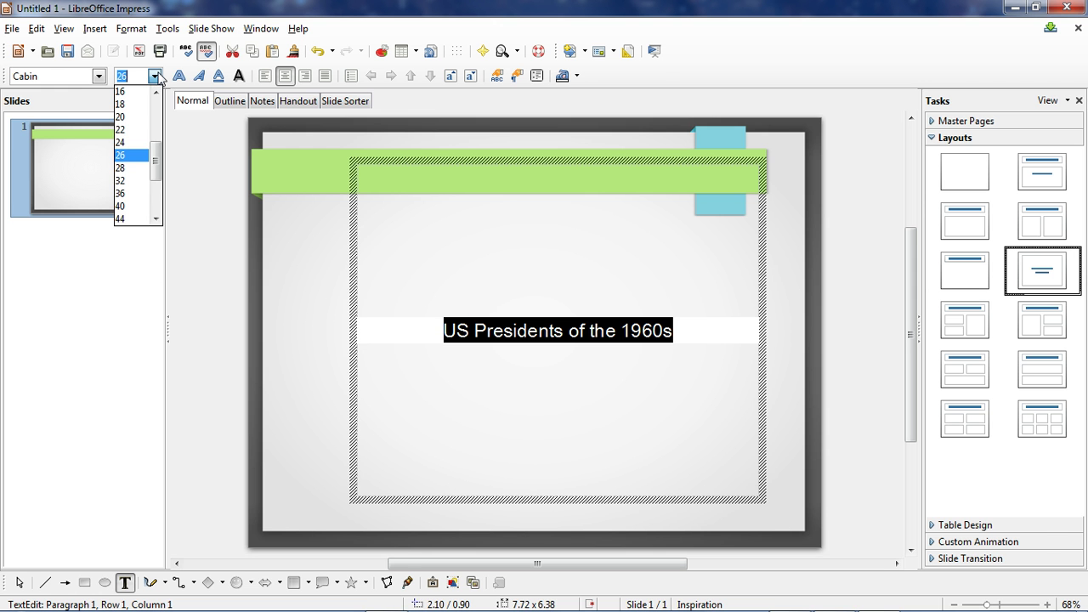
pyautogui.click(132, 218)
pyautogui.click(154, 76)
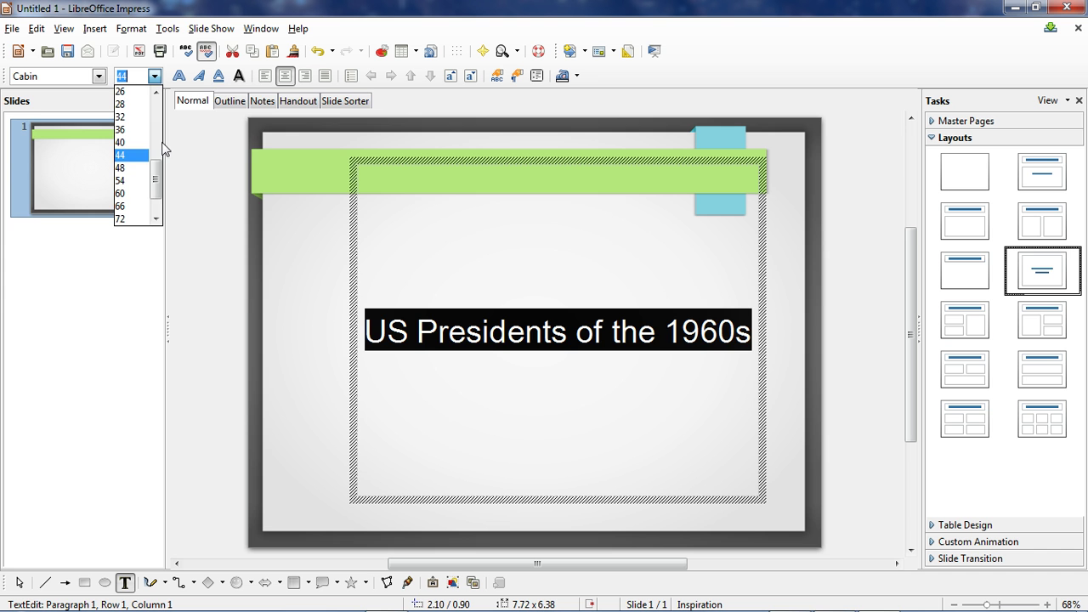
pyautogui.click(126, 198)
pyautogui.click(98, 75)
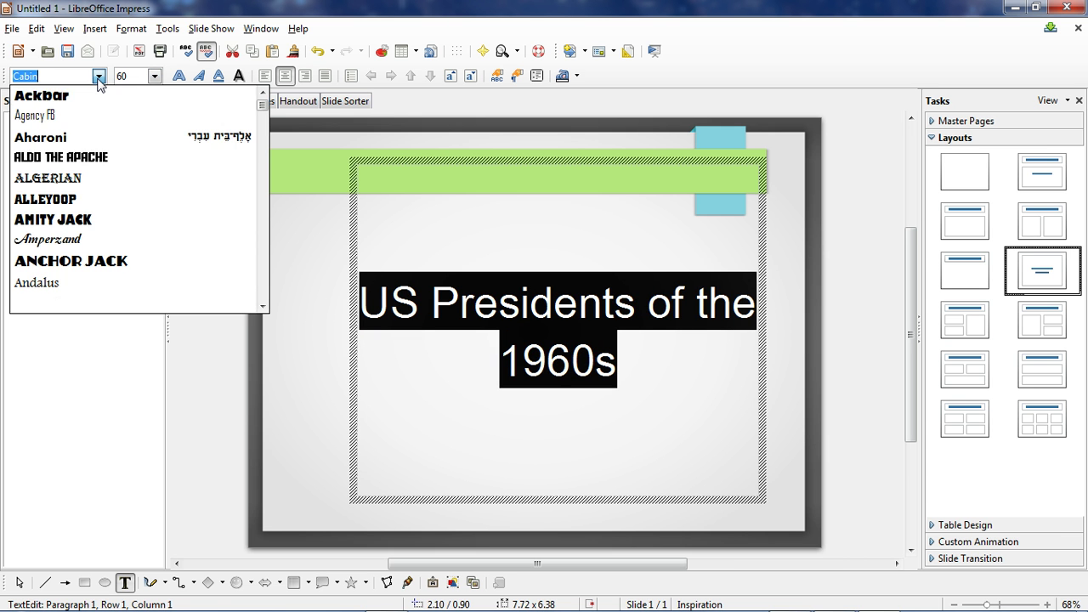
pyautogui.click(76, 281)
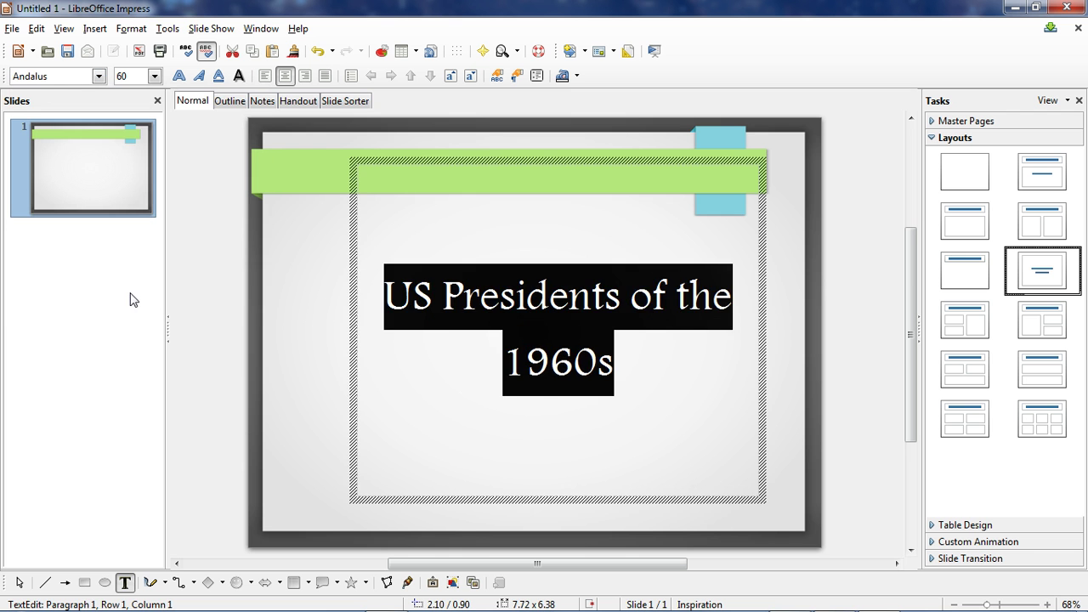
pyautogui.press('Escape')
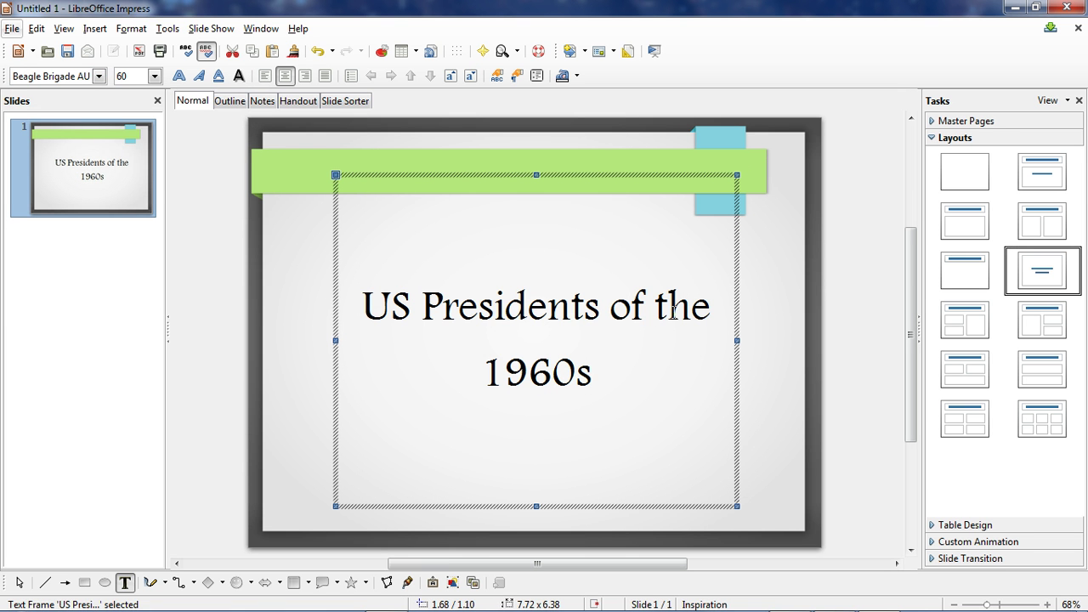
# Step: Add a Fly In entrance animation with Medium speed to the "US Presidents of the 1960s" text frame
pyautogui.click(968, 544)
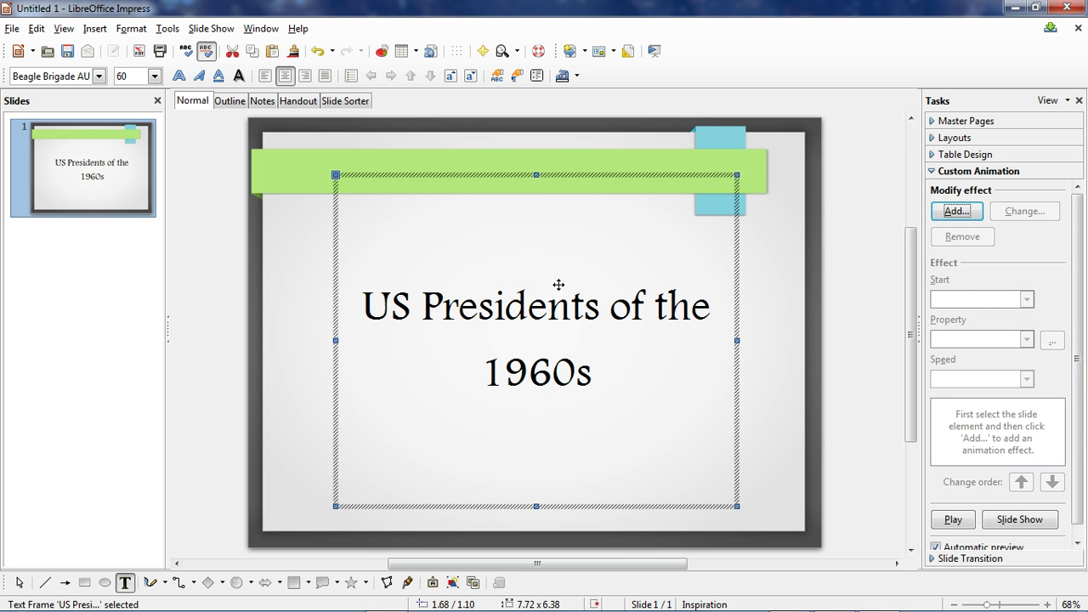
pyautogui.click(965, 214)
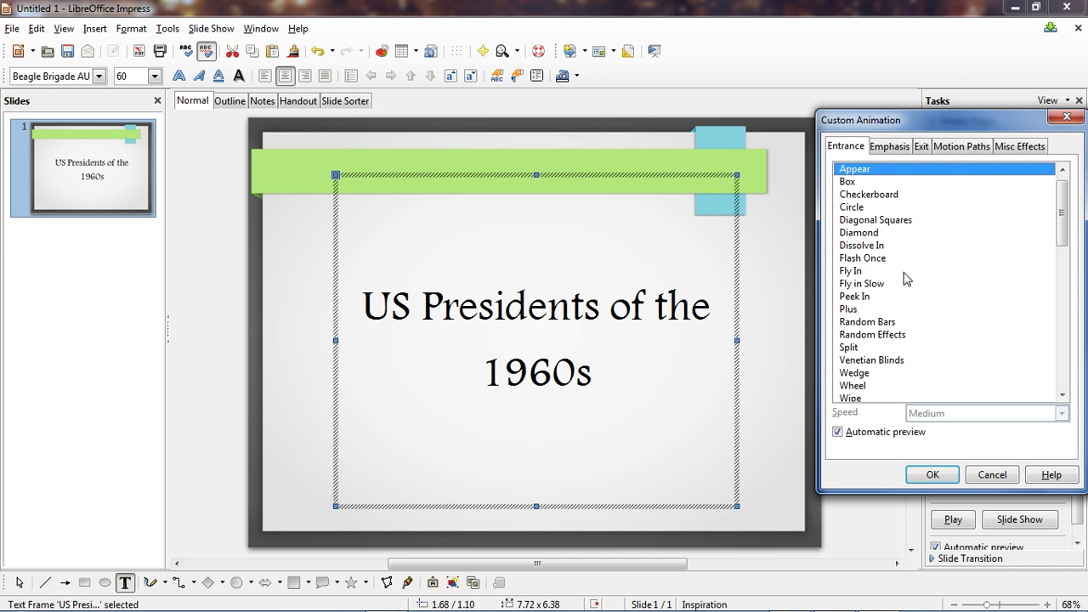
pyautogui.click(867, 273)
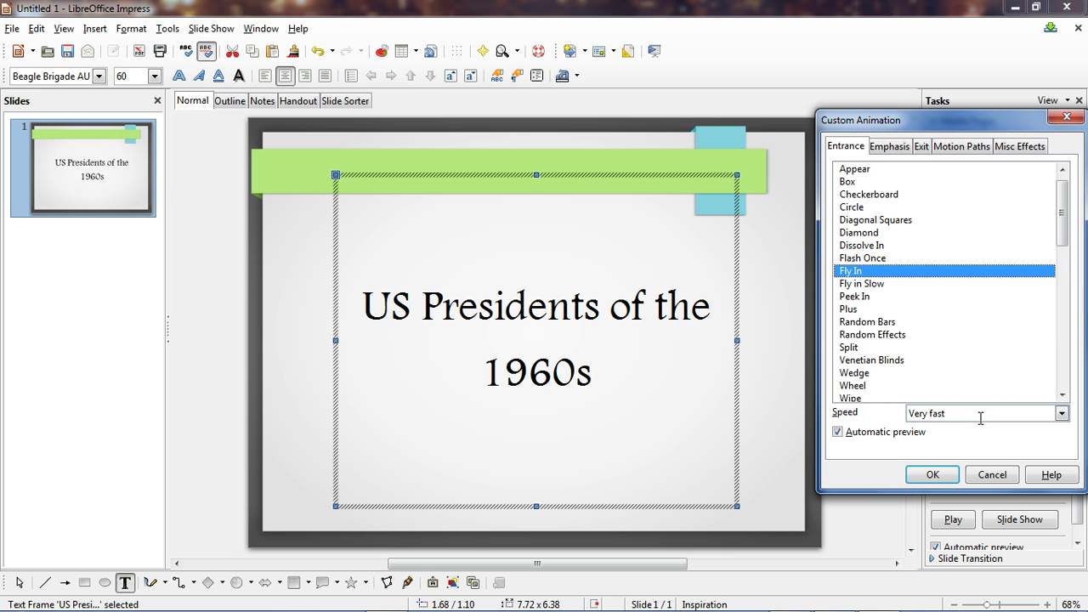
pyautogui.click(980, 413)
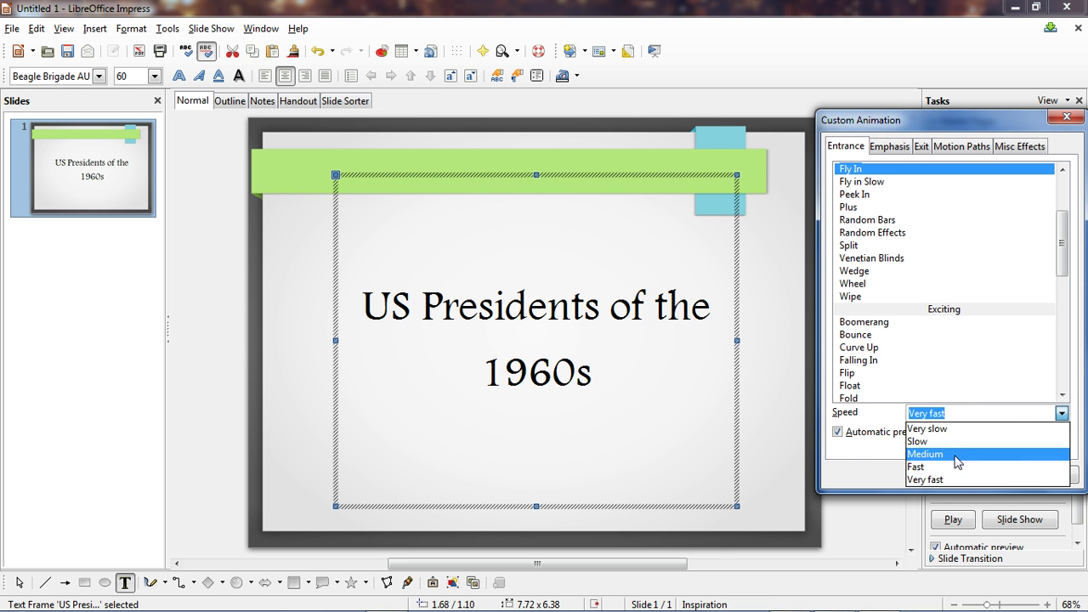
pyautogui.click(960, 453)
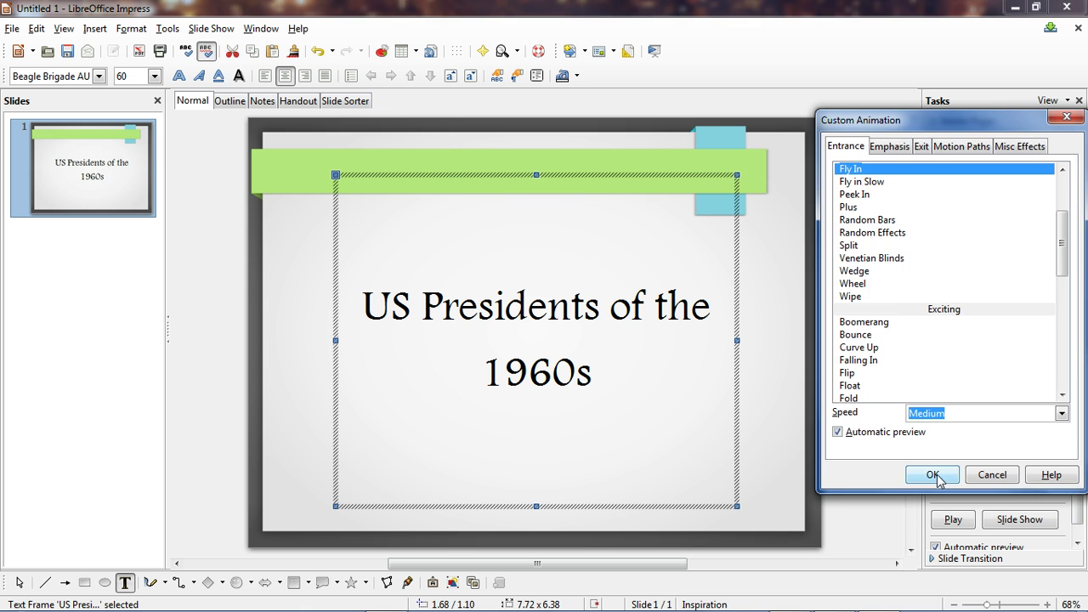
pyautogui.click(934, 475)
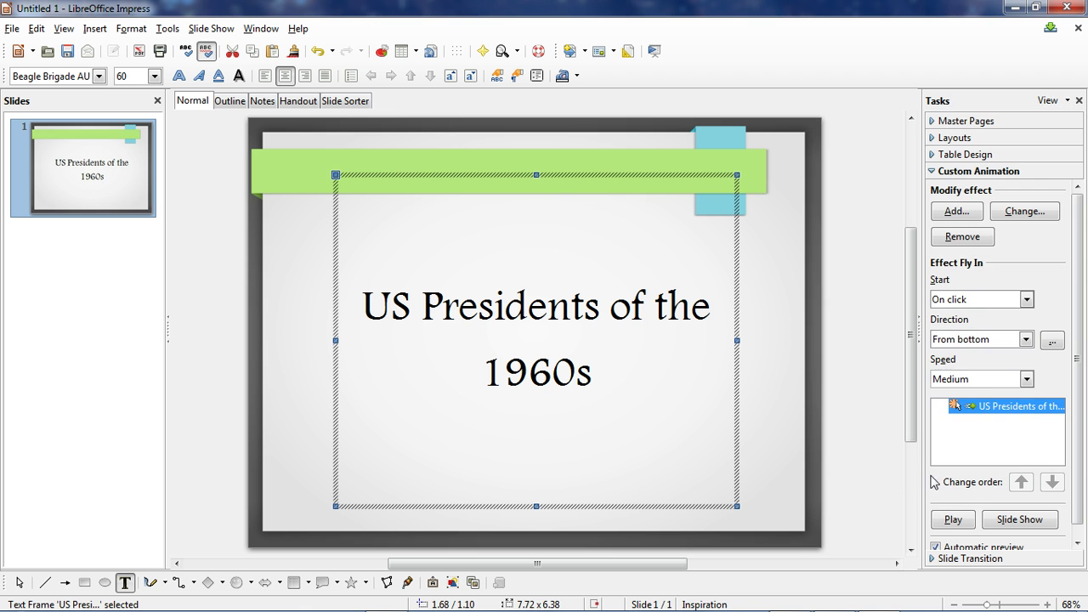
pyautogui.click(1026, 339)
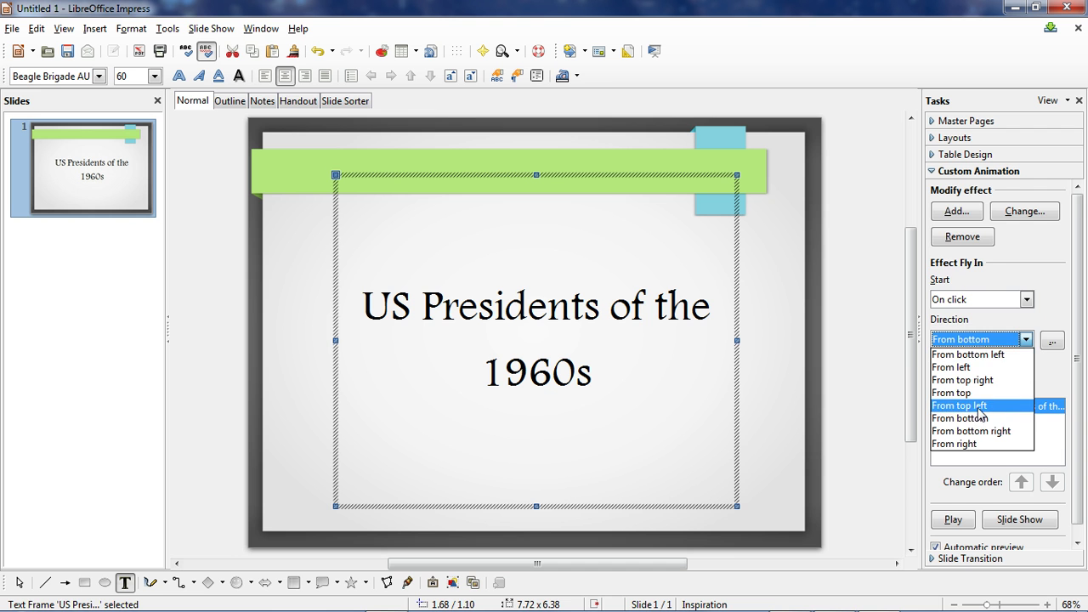
pyautogui.click(856, 446)
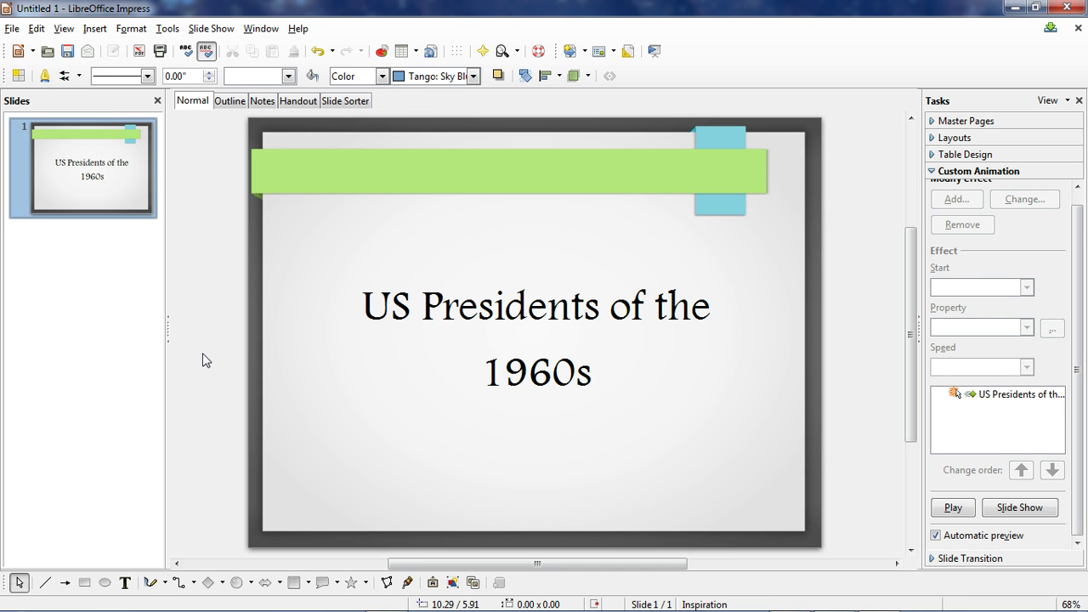
# Step: Insert a new slide after the title slide
pyautogui.rightClick(68, 282)
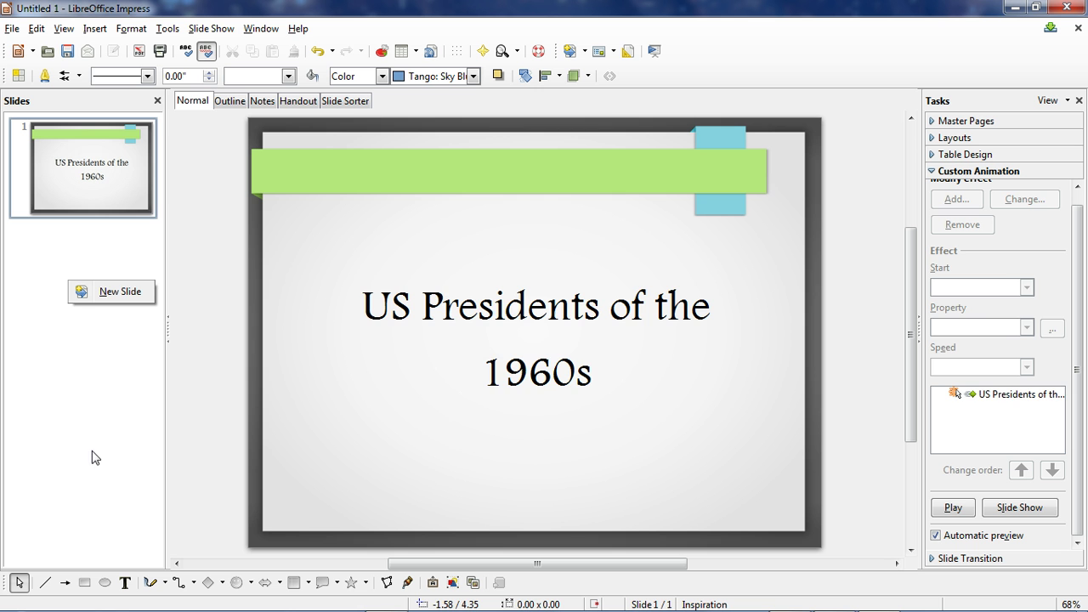
pyautogui.click(112, 297)
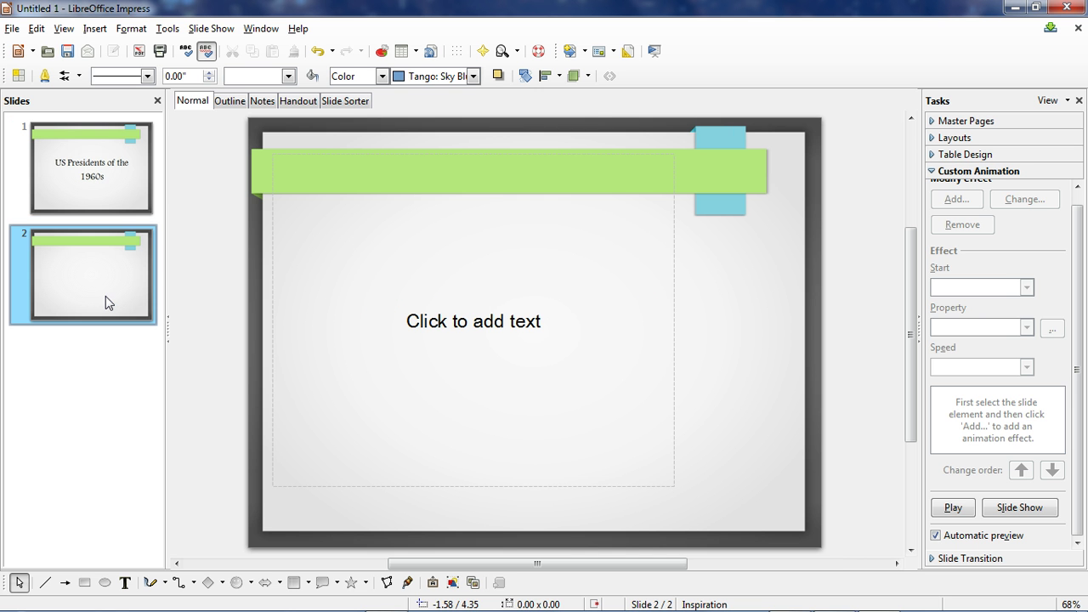
# Step: Apply the Title Only layout to the second slide and enter the title "The Presidents"
pyautogui.click(970, 141)
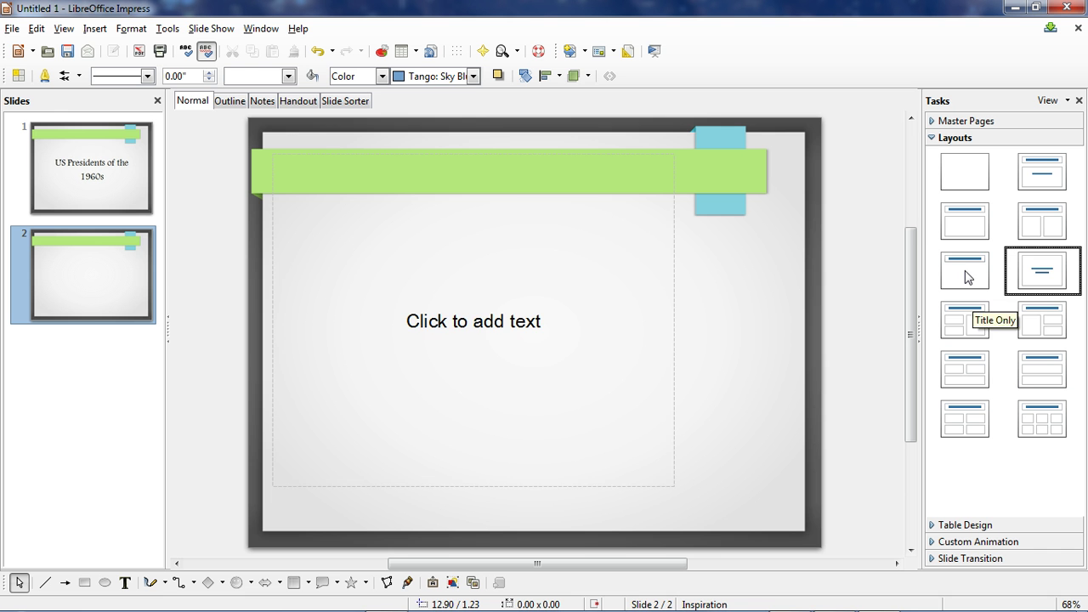
pyautogui.click(965, 272)
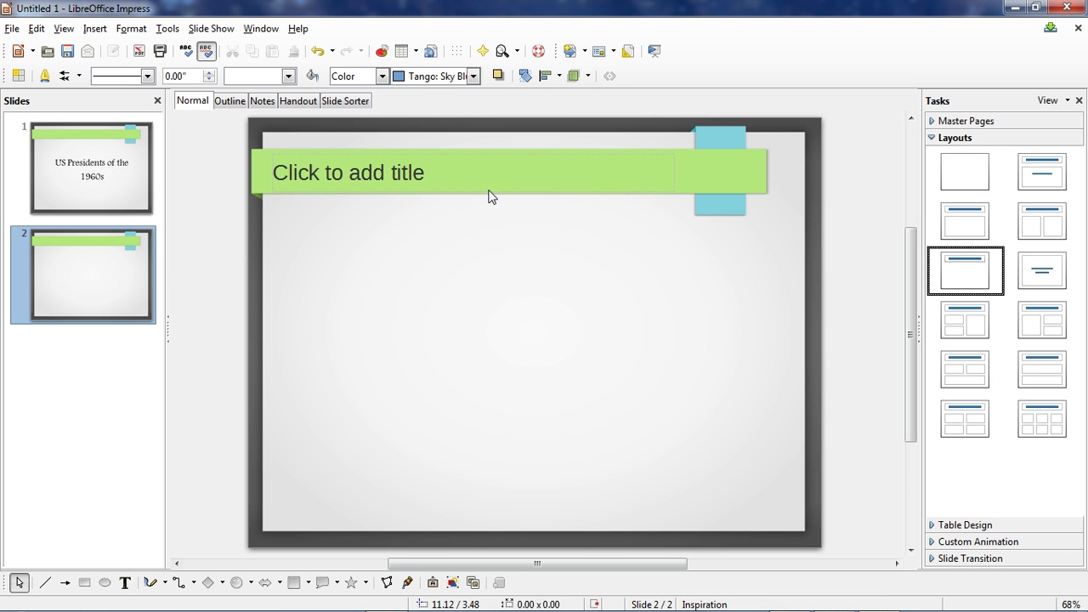
pyautogui.click(454, 187)
pyautogui.write('The P')
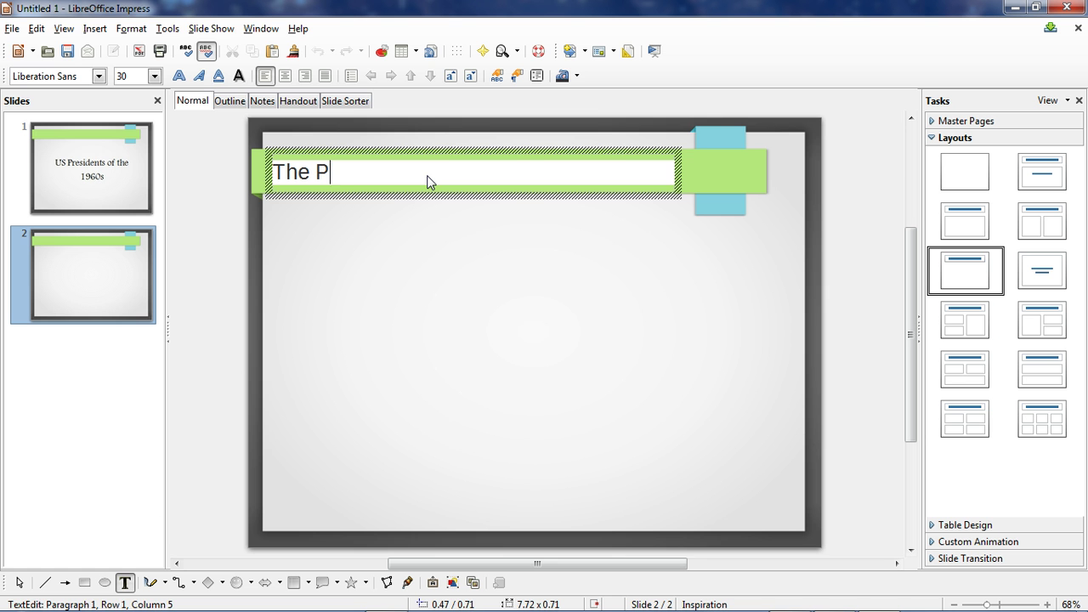
pyautogui.write('residents')
pyautogui.click(654, 314)
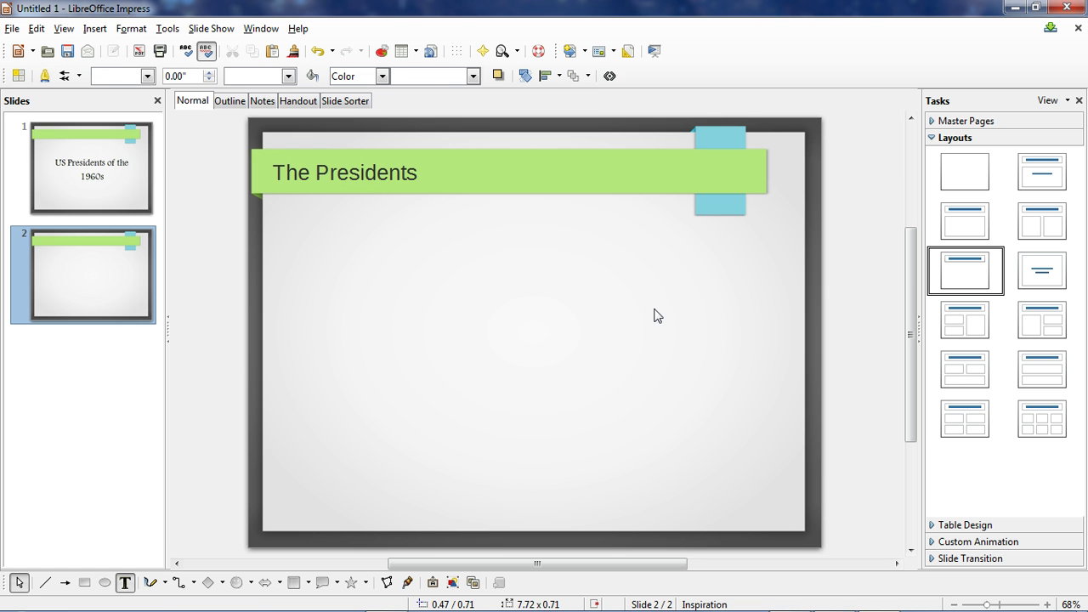
# Step: Insert the picture "1960s jfk" from the Slideshow Presentation Software folder onto the slide
pyautogui.click(95, 29)
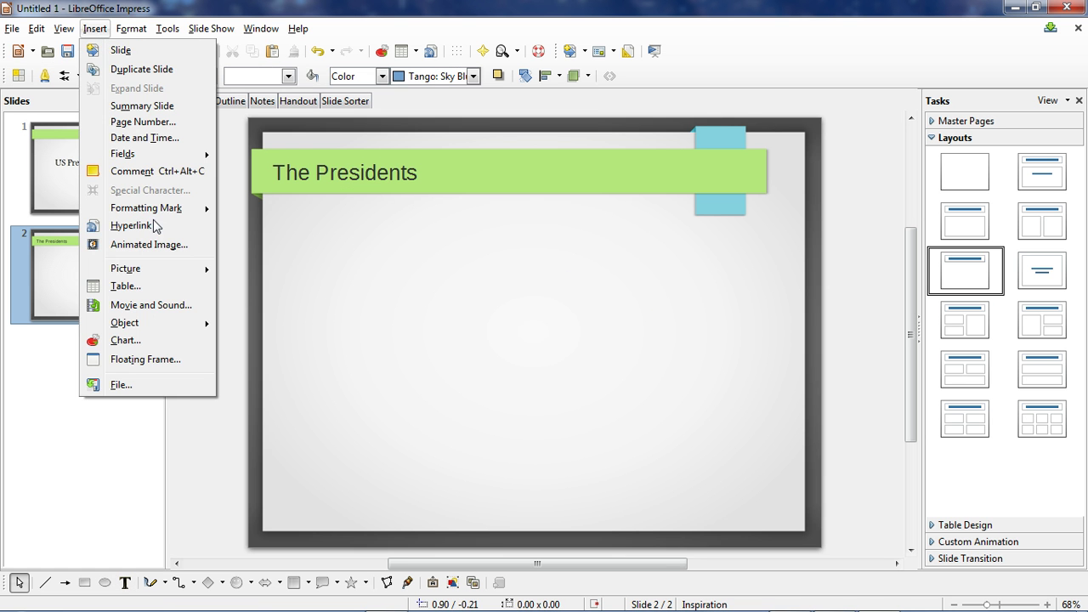
pyautogui.moveTo(151, 272)
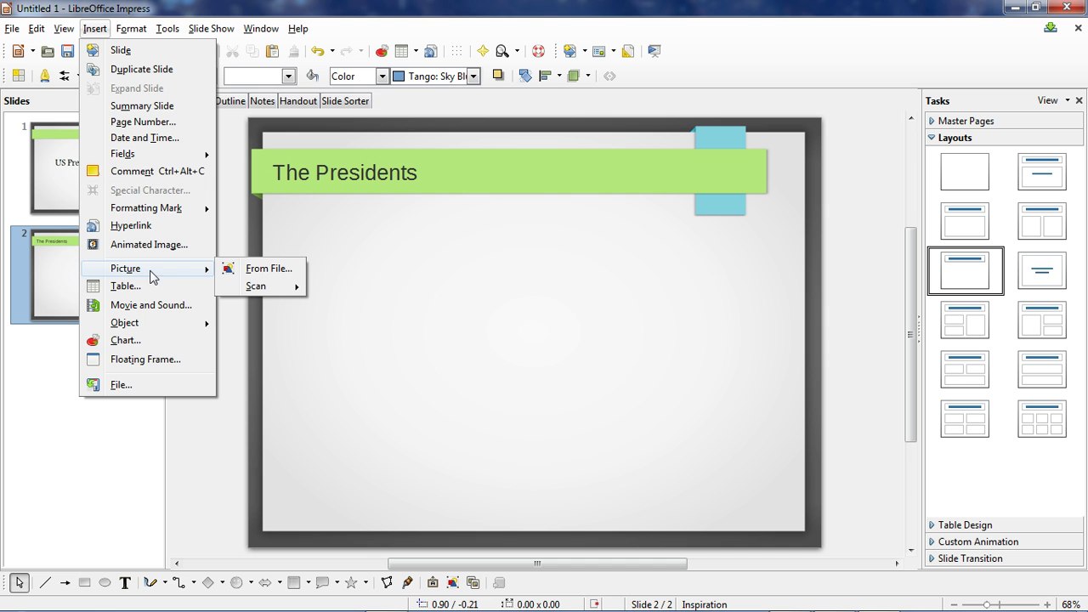
pyautogui.click(267, 271)
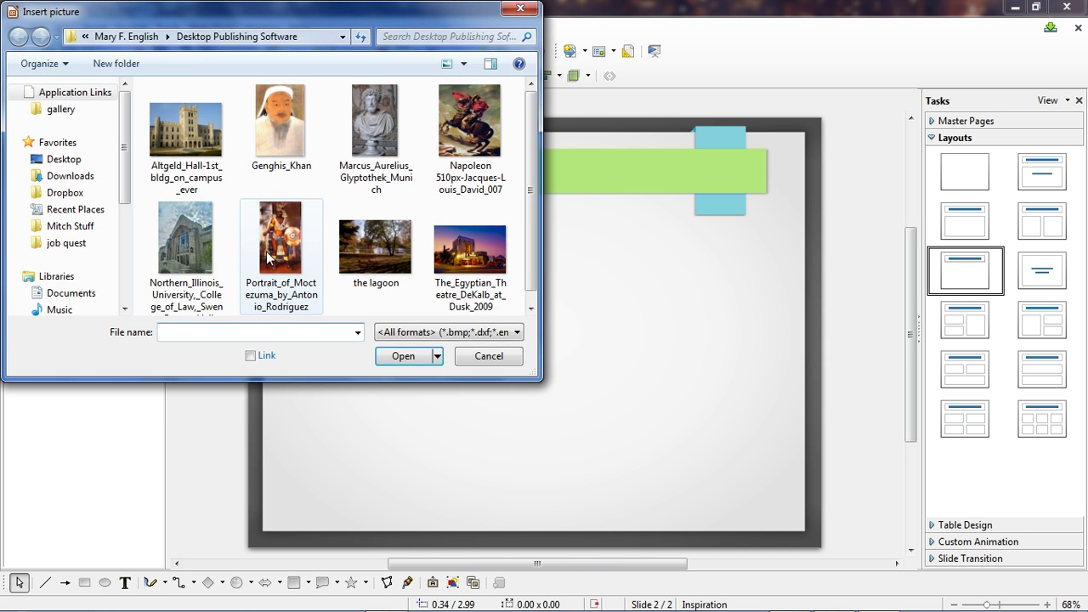
pyautogui.click(125, 36)
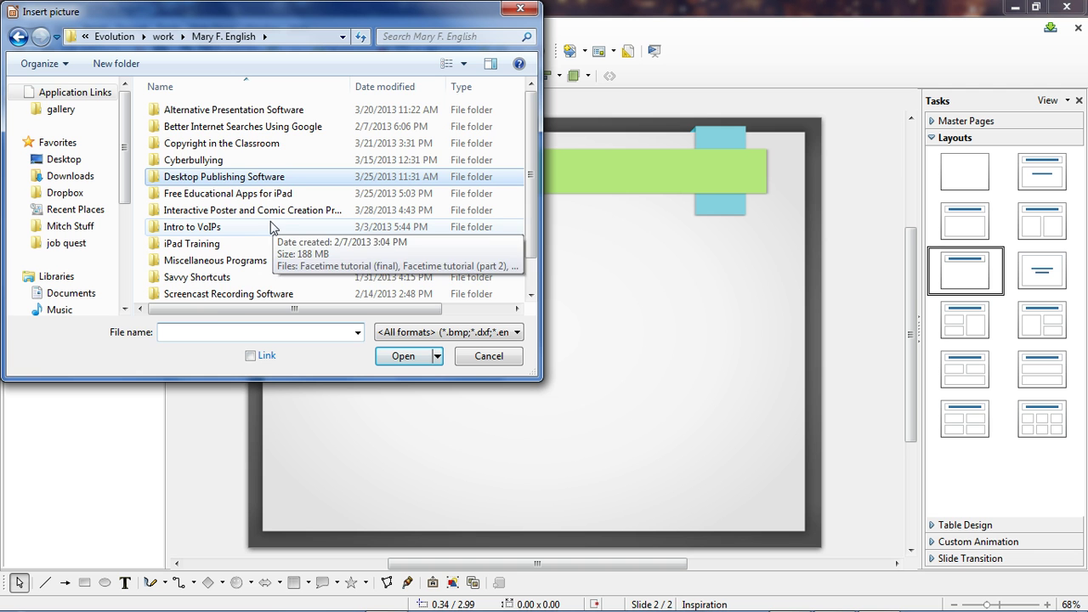
pyautogui.scroll(-1, 259, 281)
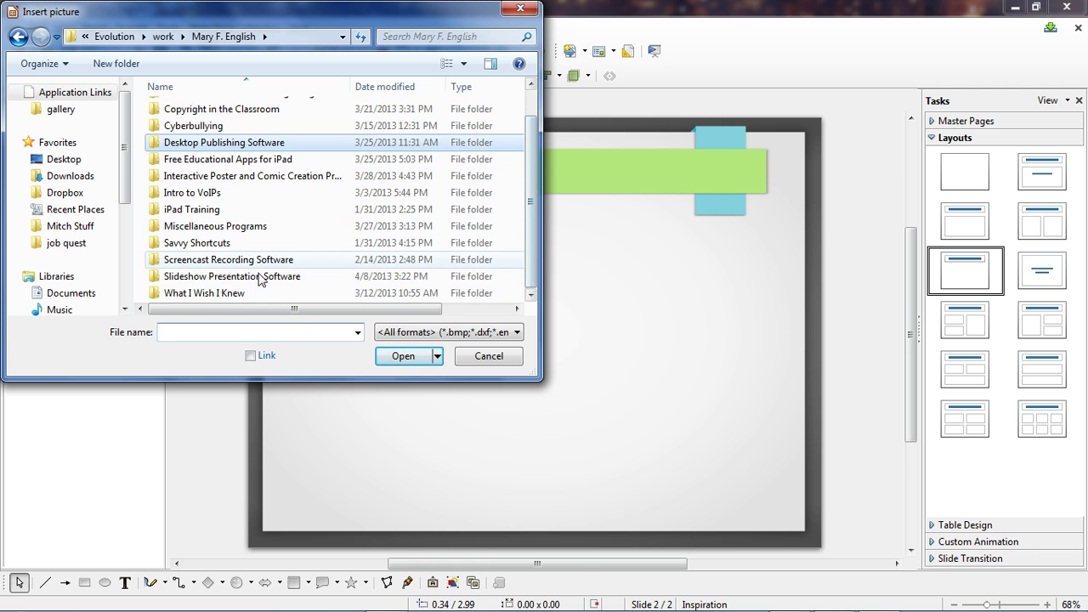
pyautogui.doubleClick(259, 277)
pyautogui.click(457, 134)
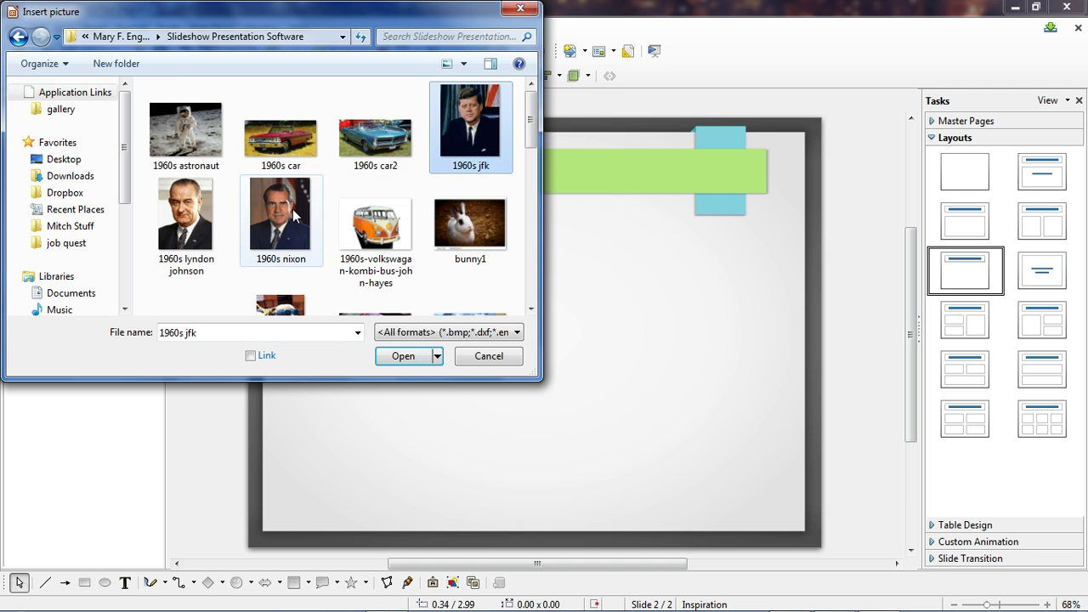
pyautogui.click(294, 214)
pyautogui.click(204, 231)
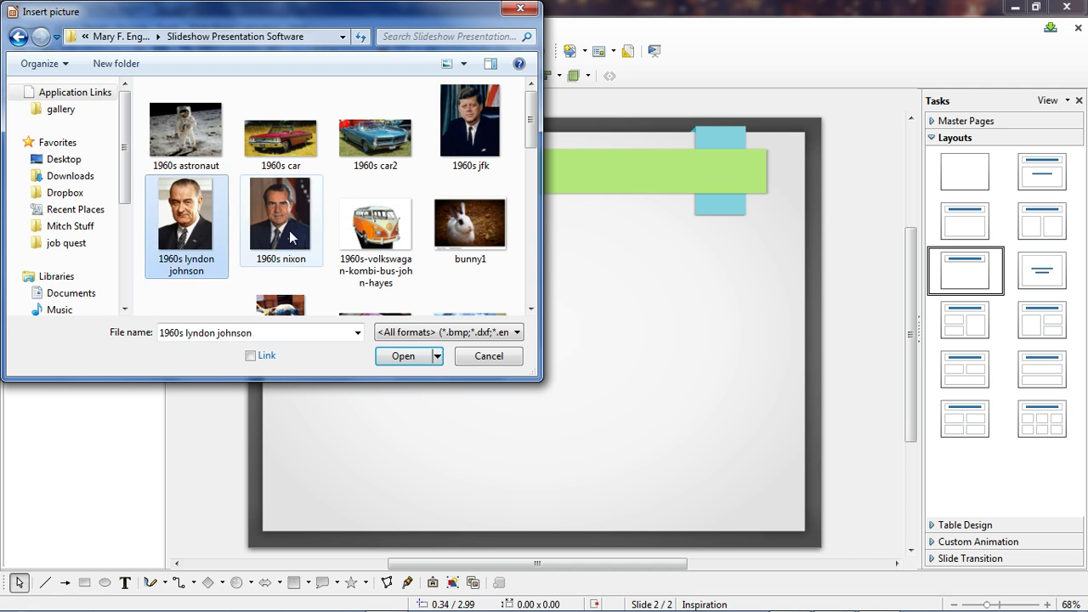
pyautogui.click(301, 234)
pyautogui.click(473, 140)
pyautogui.doubleClick(474, 140)
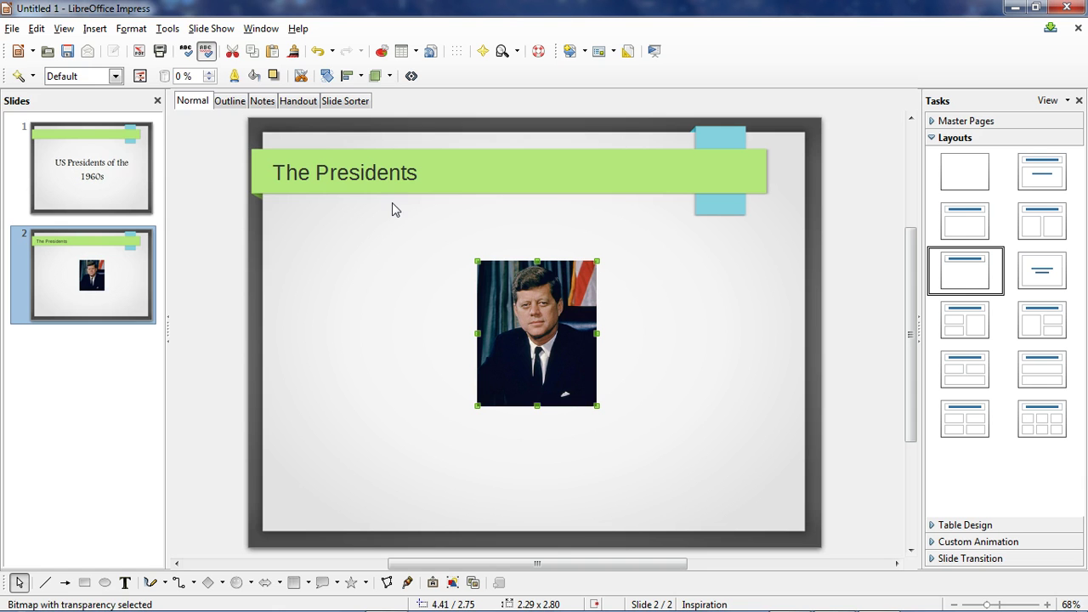
# Step: Add the Lyndon Johnson and Nixon pictures and spread the portraits in a row: Kennedy, Johnson, Nixon
pyautogui.click(131, 29)
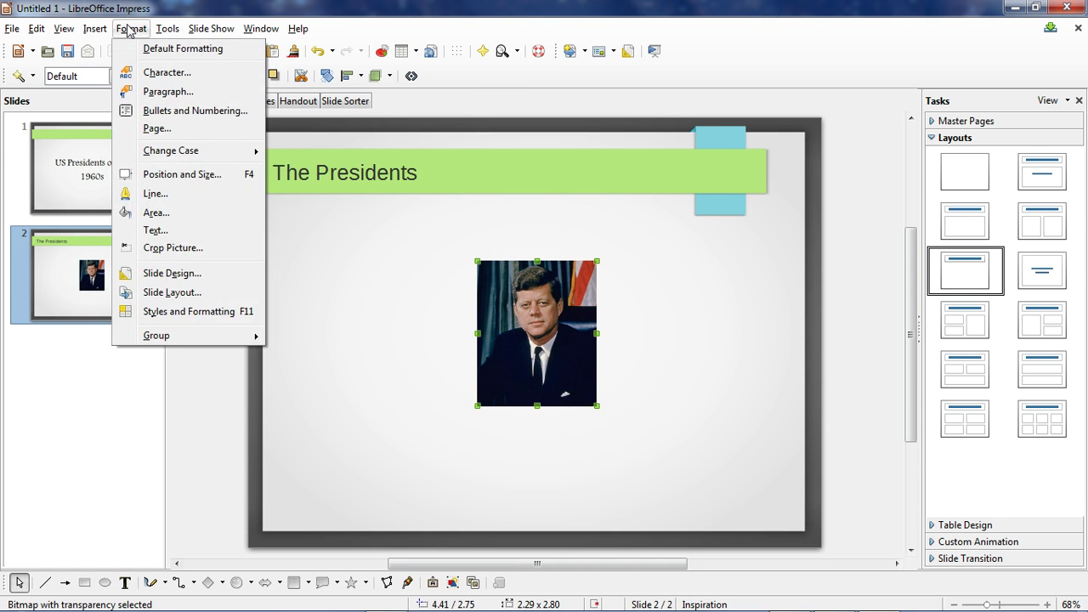
pyautogui.moveTo(88, 32)
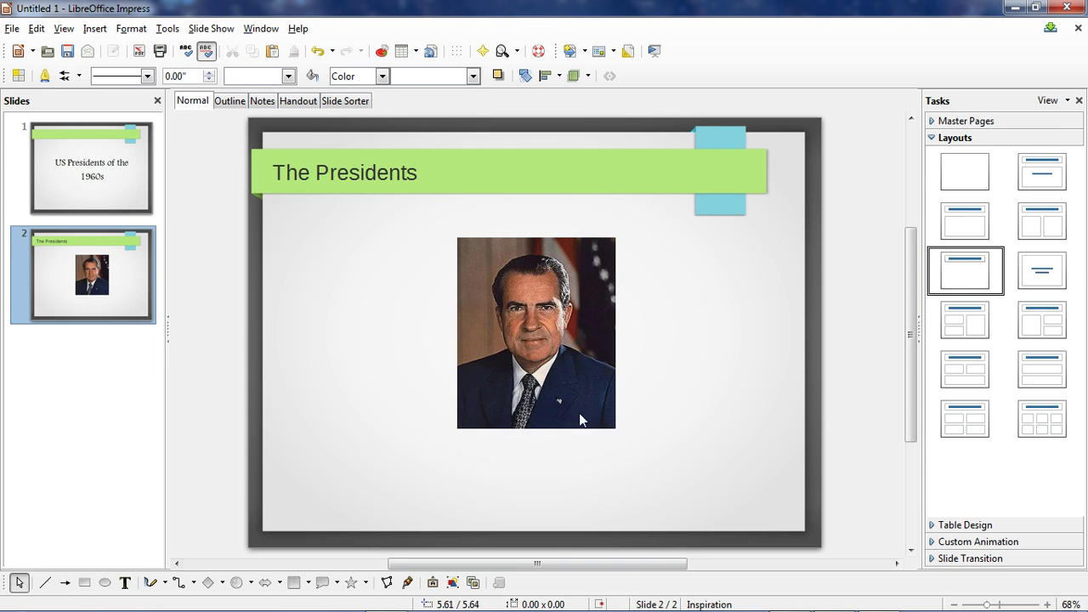
pyautogui.moveTo(527, 357); pyautogui.dragTo(706, 375)
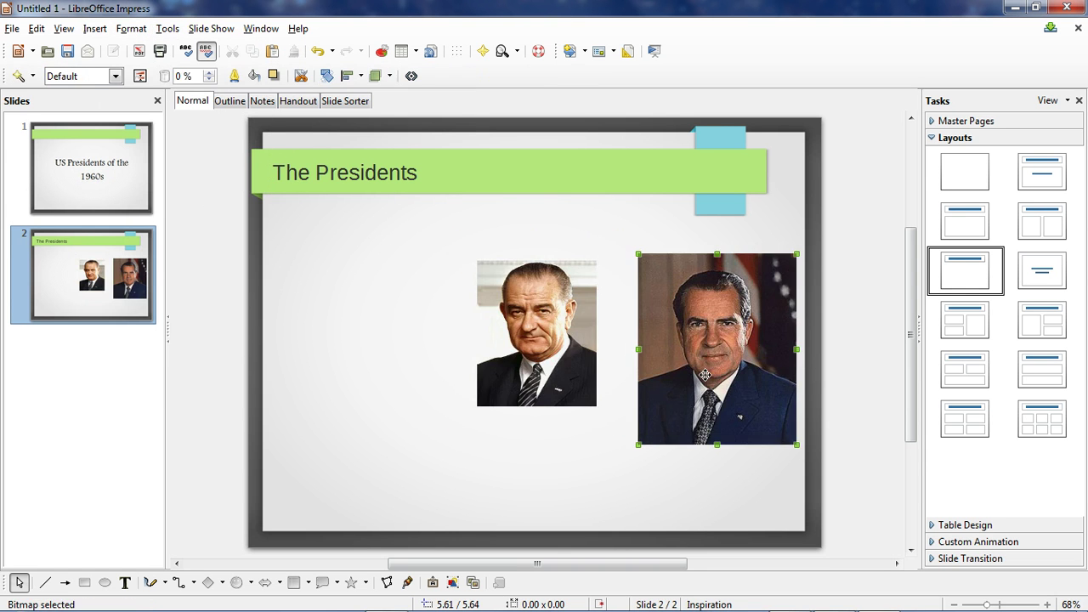
pyautogui.click(559, 368)
pyautogui.moveTo(545, 337); pyautogui.dragTo(334, 355)
pyautogui.moveTo(591, 409); pyautogui.dragTo(507, 341)
# Step: Shrink the Nixon portrait to about 2.20 × 2.78 inches and position it roughly level with the other two portraits
pyautogui.click(661, 349)
pyautogui.moveTo(642, 448); pyautogui.dragTo(668, 414)
pyautogui.moveTo(721, 365); pyautogui.dragTo(715, 372)
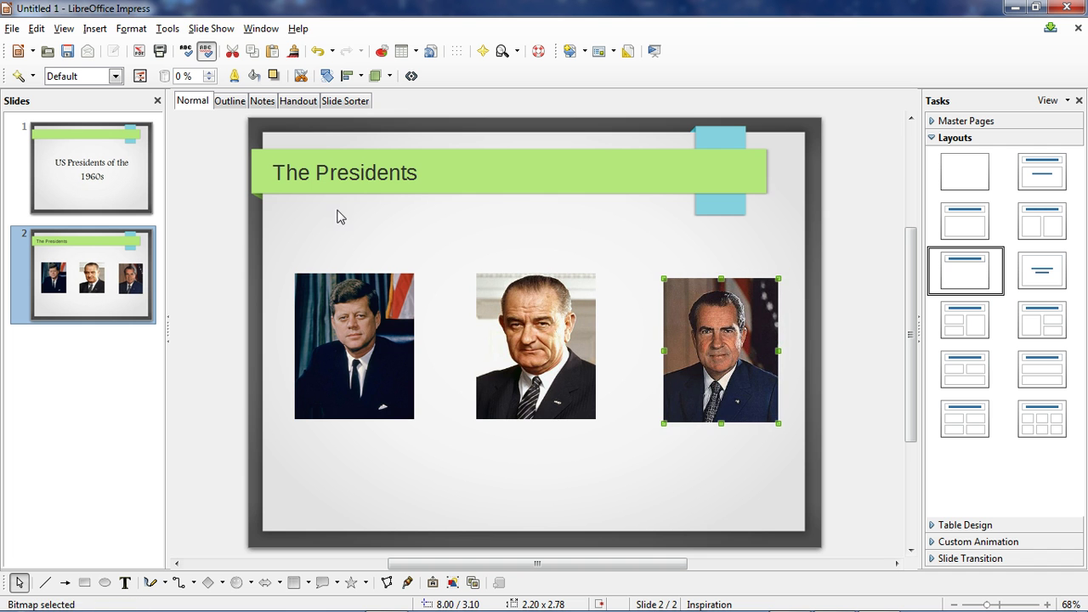
pyautogui.click(368, 342)
pyautogui.click(501, 335)
pyautogui.click(722, 332)
pyautogui.rightClick(721, 332)
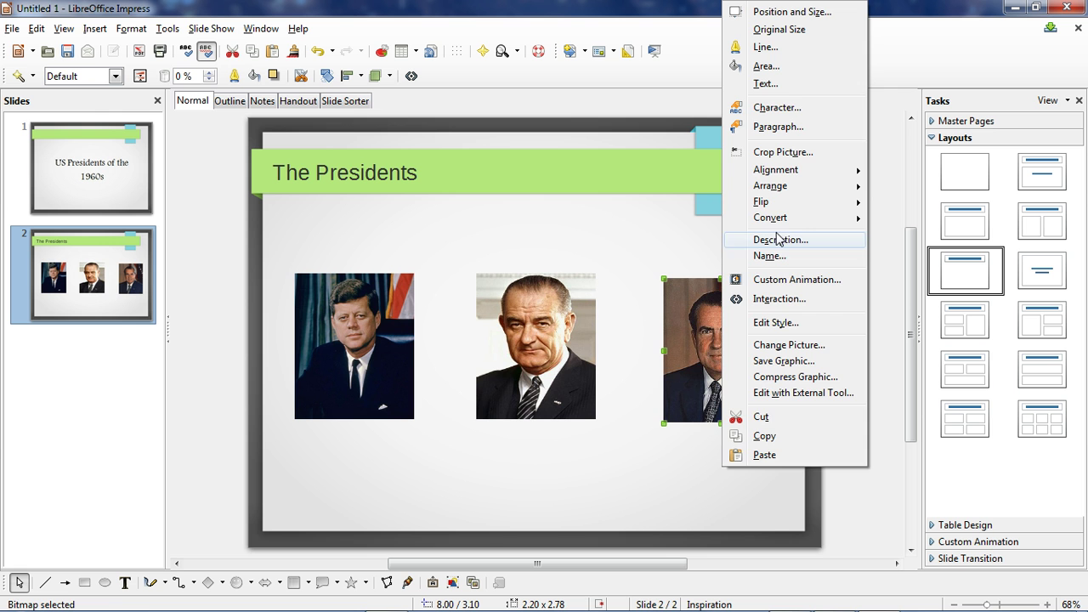
pyautogui.click(888, 294)
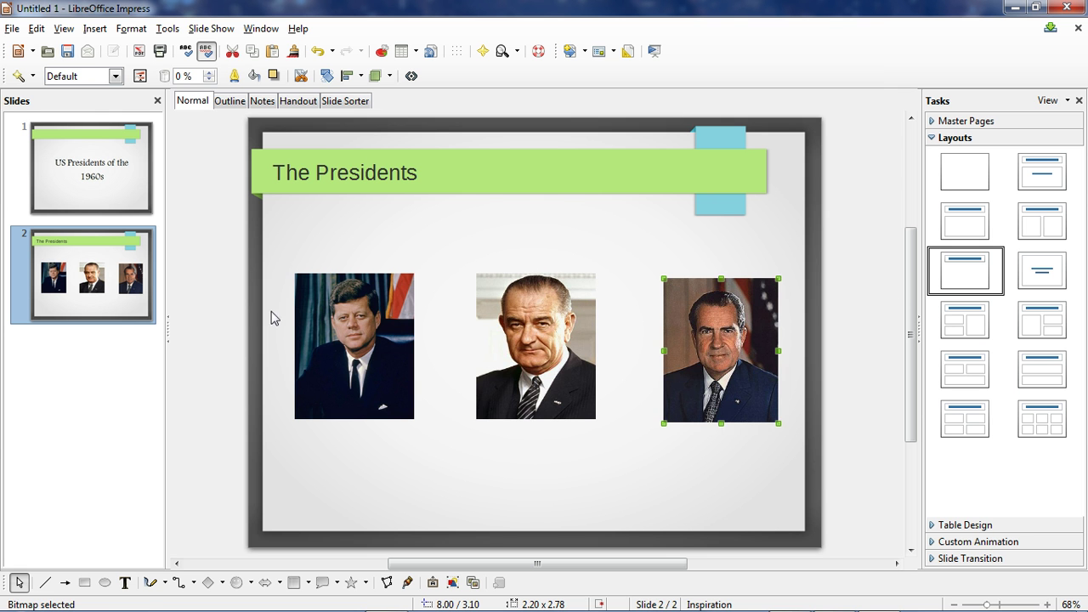
# Step: Select all three portraits and align them vertically with the Center alignment
pyautogui.click(352, 340)
pyautogui.keyDown('shift'); pyautogui.click(510, 344); pyautogui.keyUp('shift')
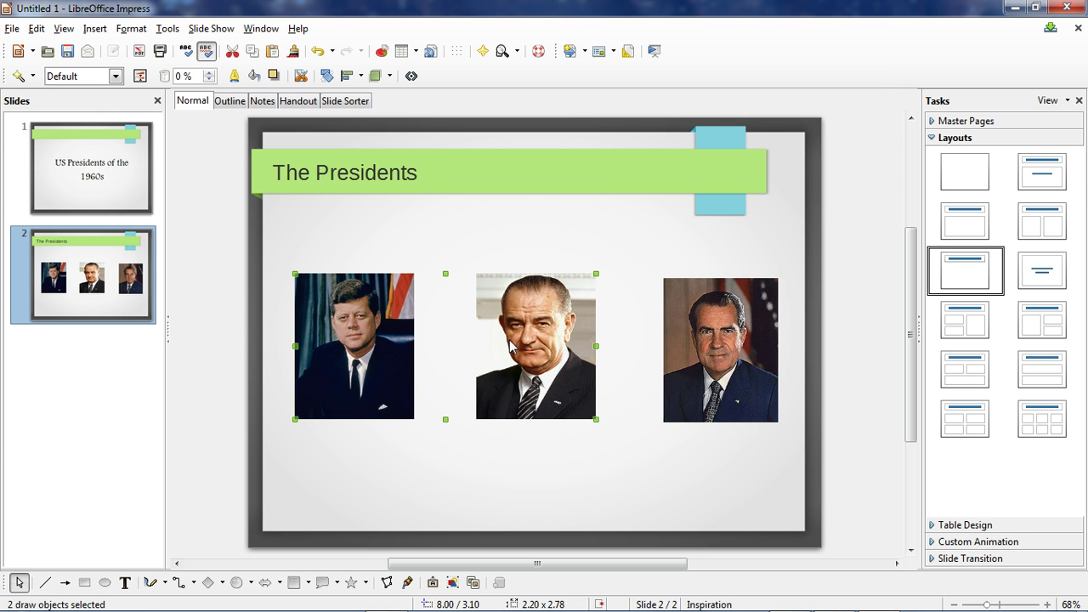
pyautogui.keyDown('shift'); pyautogui.click(729, 348); pyautogui.keyUp('shift')
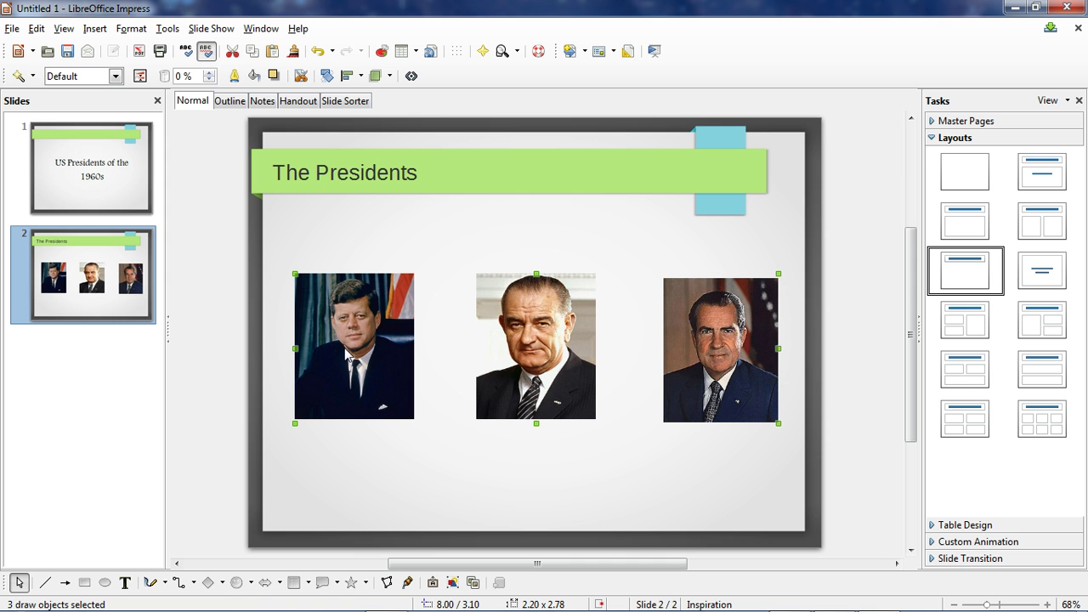
pyautogui.rightClick(723, 341)
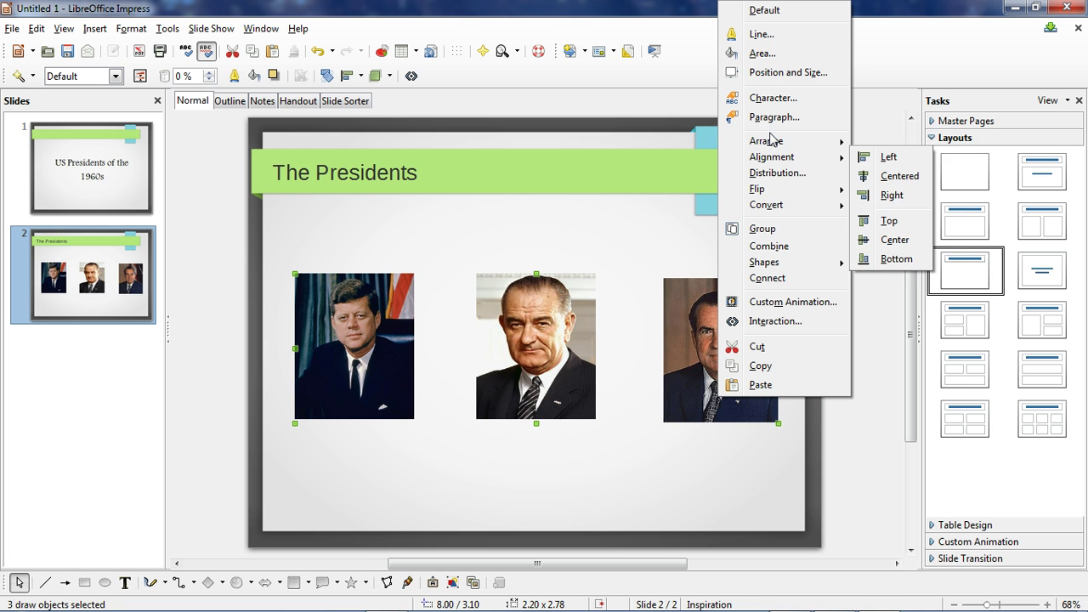
pyautogui.moveTo(774, 143)
pyautogui.click(887, 241)
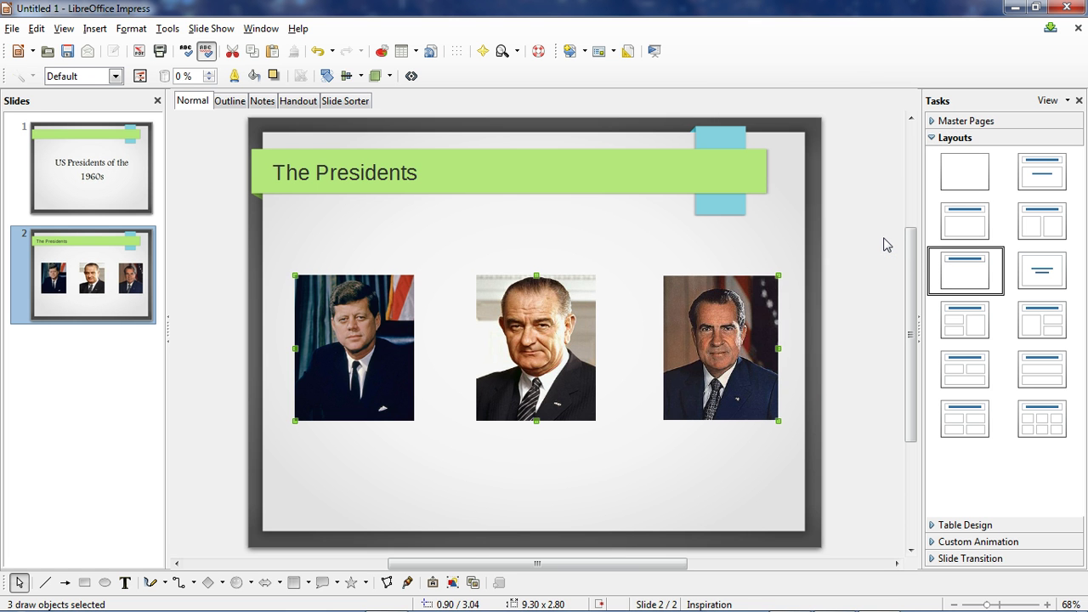
# Step: Move the Johnson portrait sideways until it sits close beside the Kennedy portrait
pyautogui.click(563, 333)
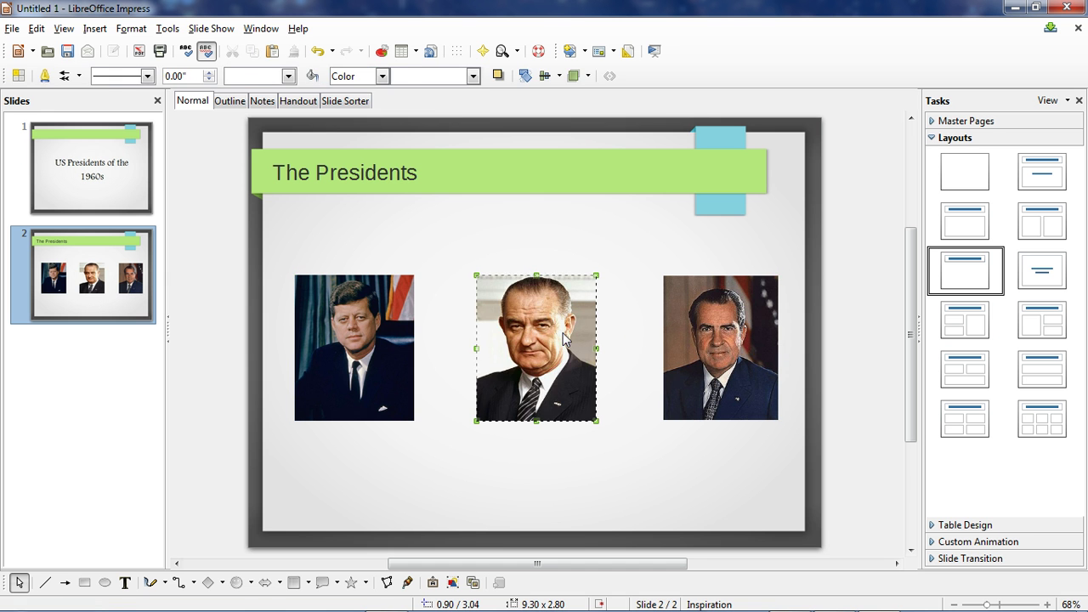
pyautogui.moveTo(563, 332); pyautogui.dragTo(503, 334)
pyautogui.click(836, 333)
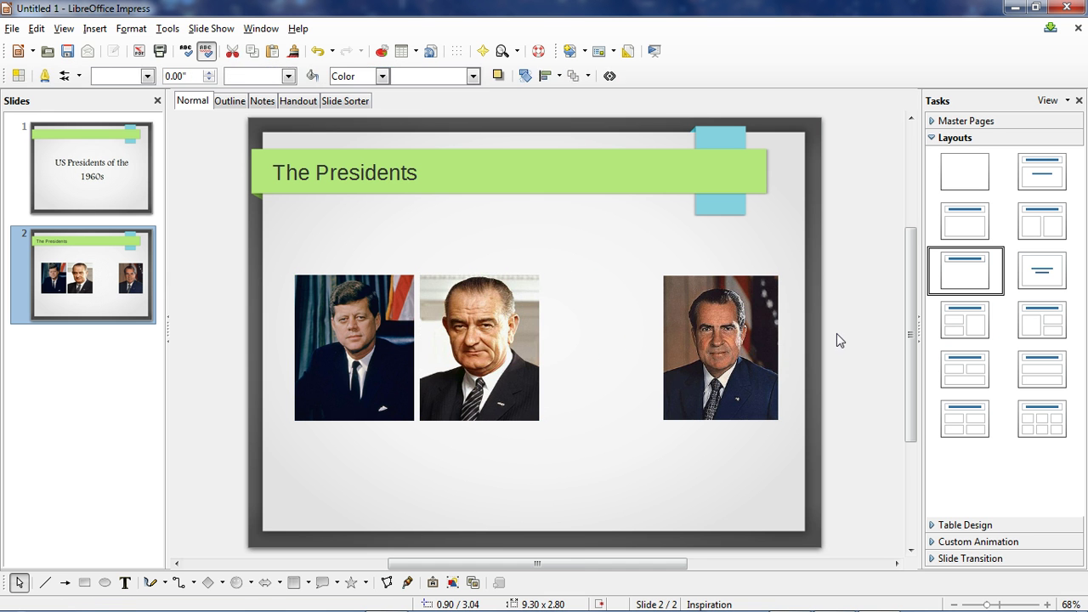
# Step: Distribute the three portraits horizontally using the Spacing option
pyautogui.click(680, 340)
pyautogui.keyDown('shift'); pyautogui.click(528, 341); pyautogui.keyUp('shift')
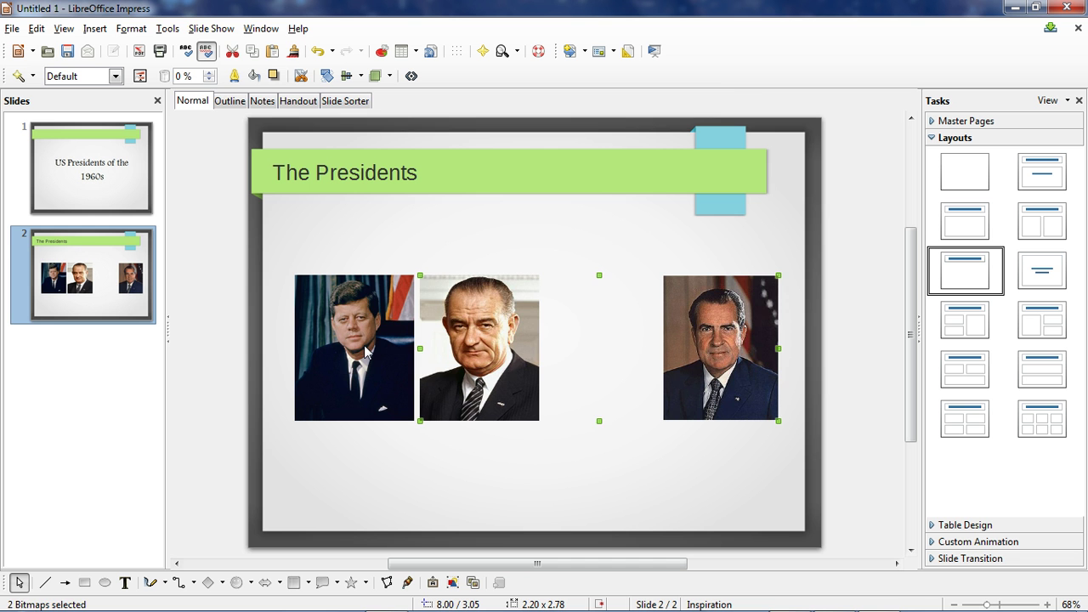
pyautogui.keyDown('shift'); pyautogui.click(364, 345); pyautogui.keyUp('shift')
pyautogui.rightClick(724, 347)
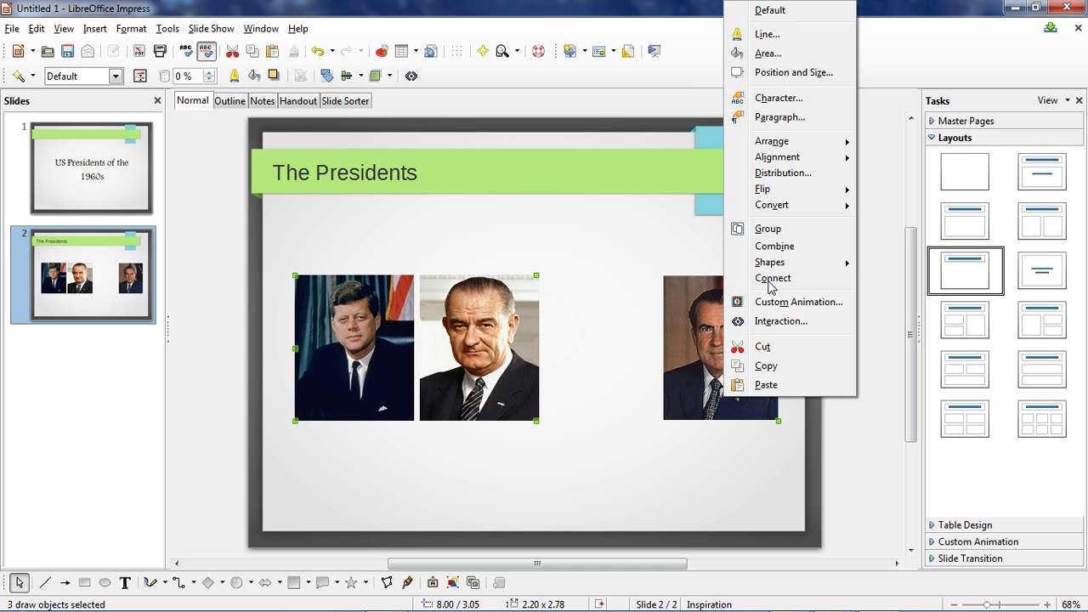
pyautogui.click(783, 173)
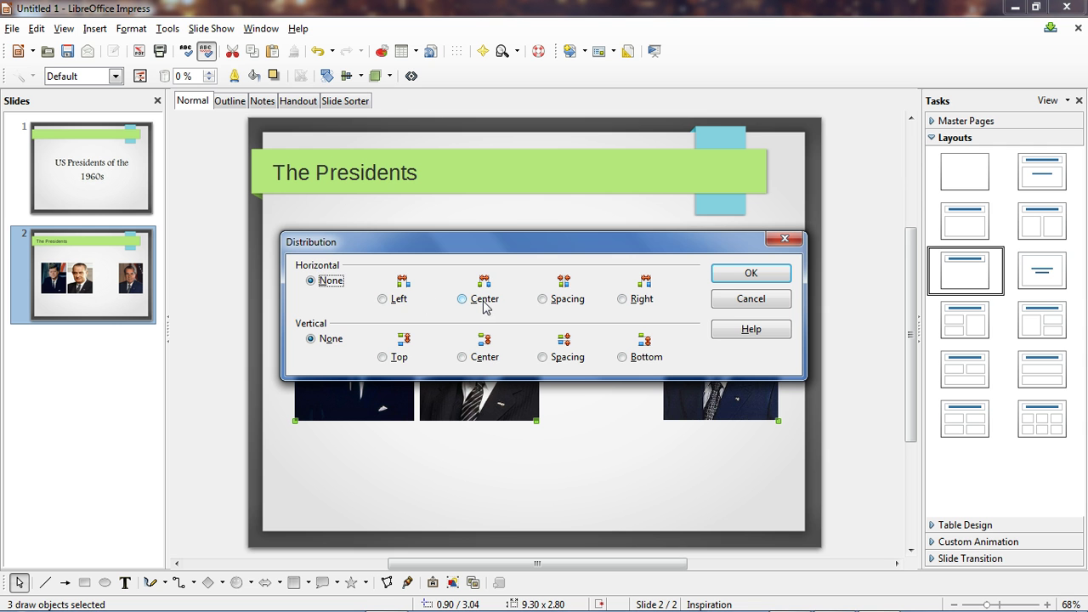
pyautogui.click(543, 299)
pyautogui.click(748, 276)
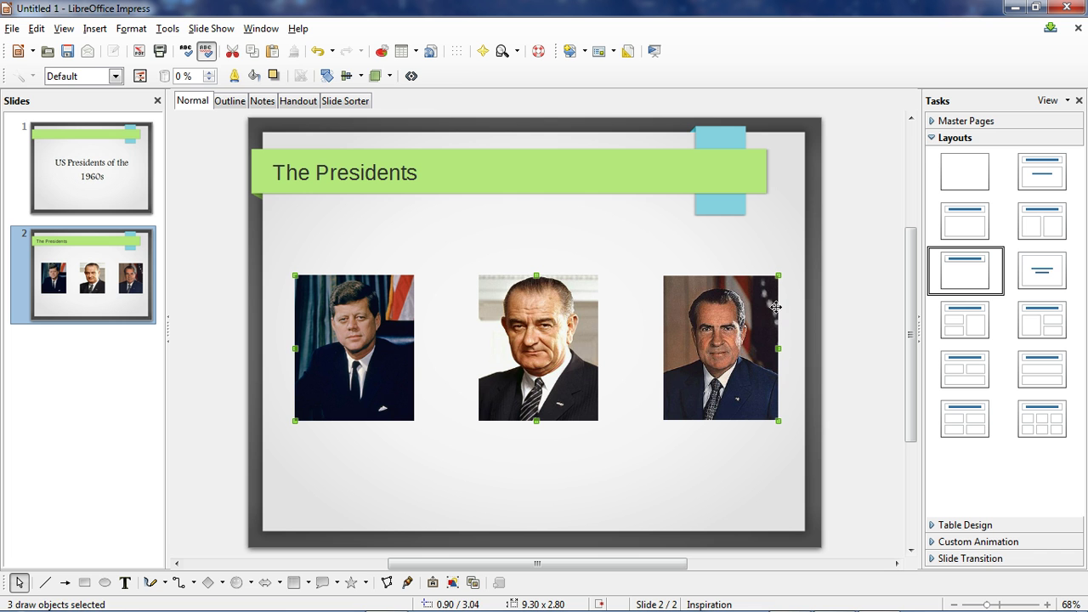
pyautogui.click(876, 429)
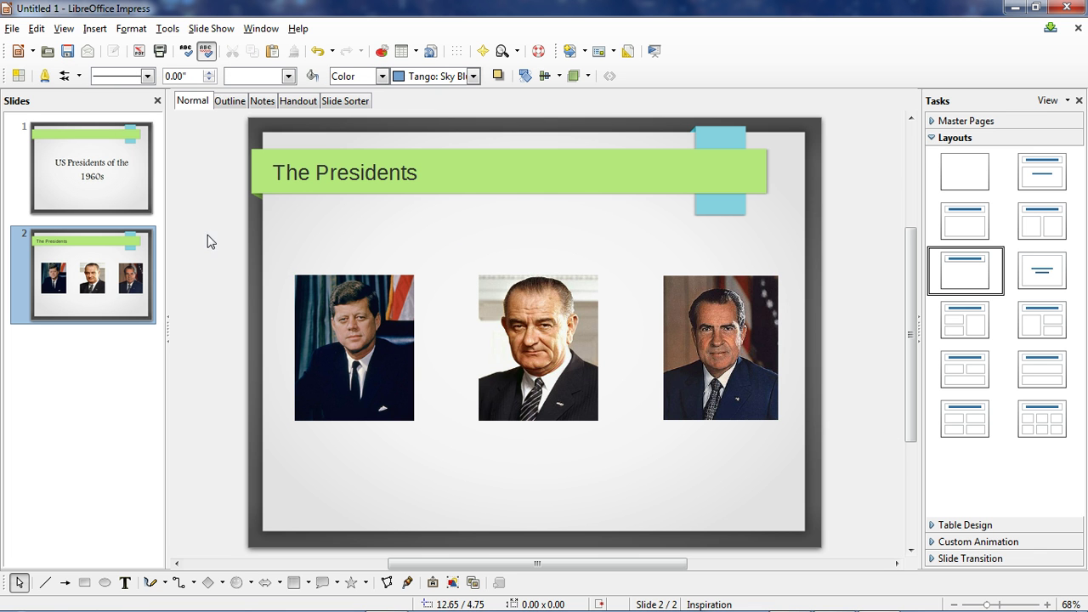
# Step: Add a text box reading "John F. Kennedy" beneath the Kennedy portrait
pyautogui.click(95, 28)
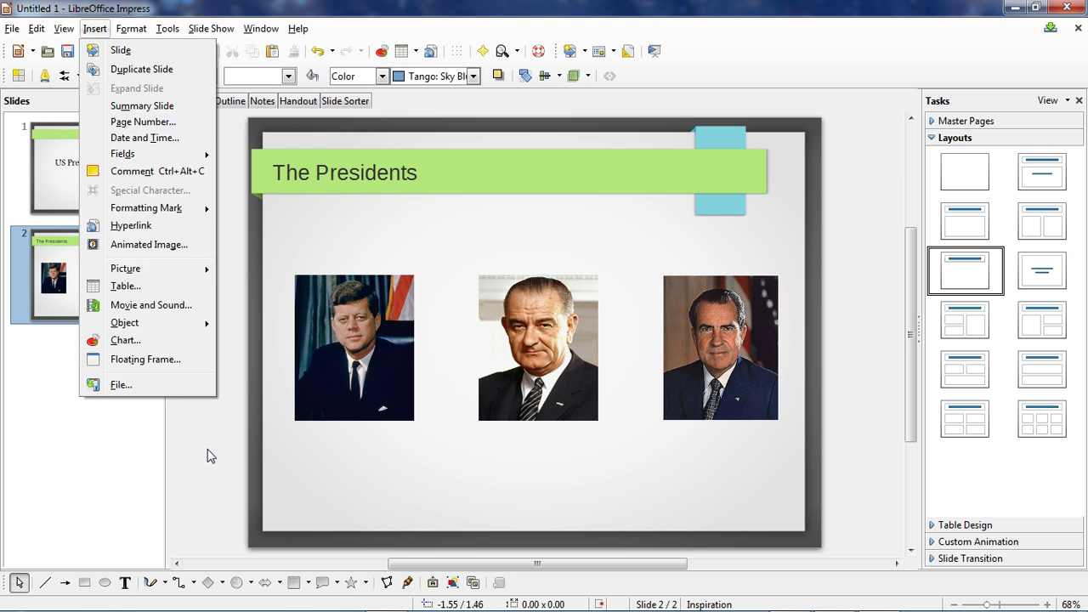
pyautogui.click(195, 488)
pyautogui.click(124, 584)
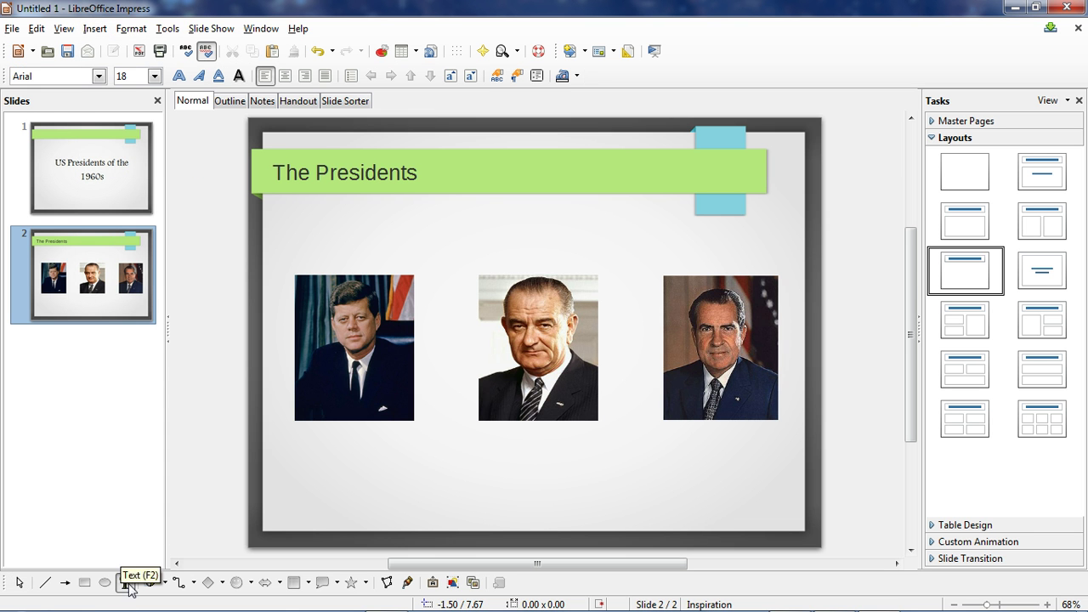
pyautogui.click(348, 443)
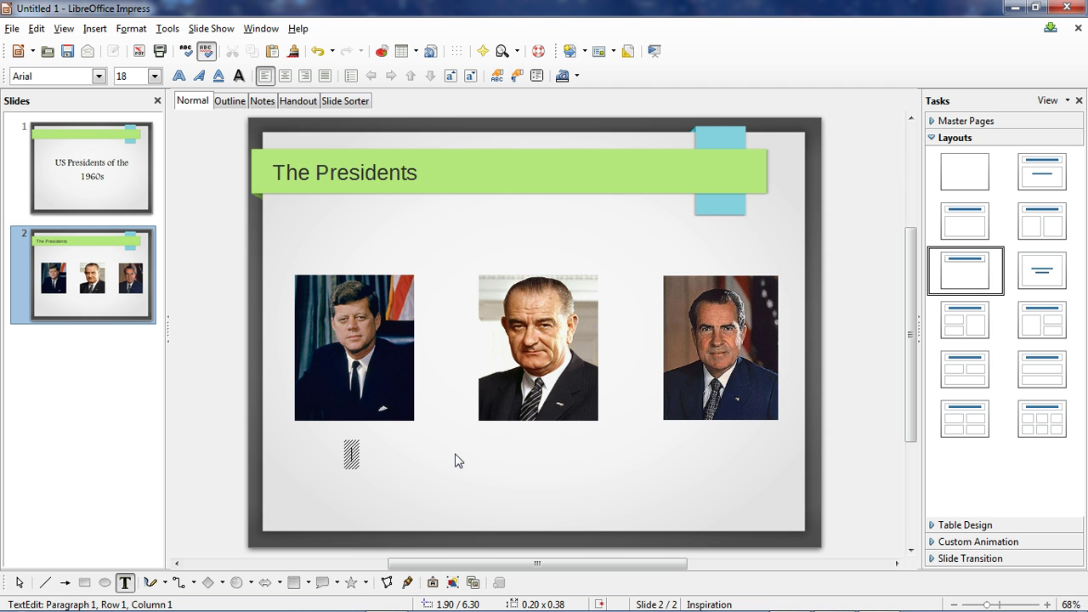
pyautogui.write('John F.')
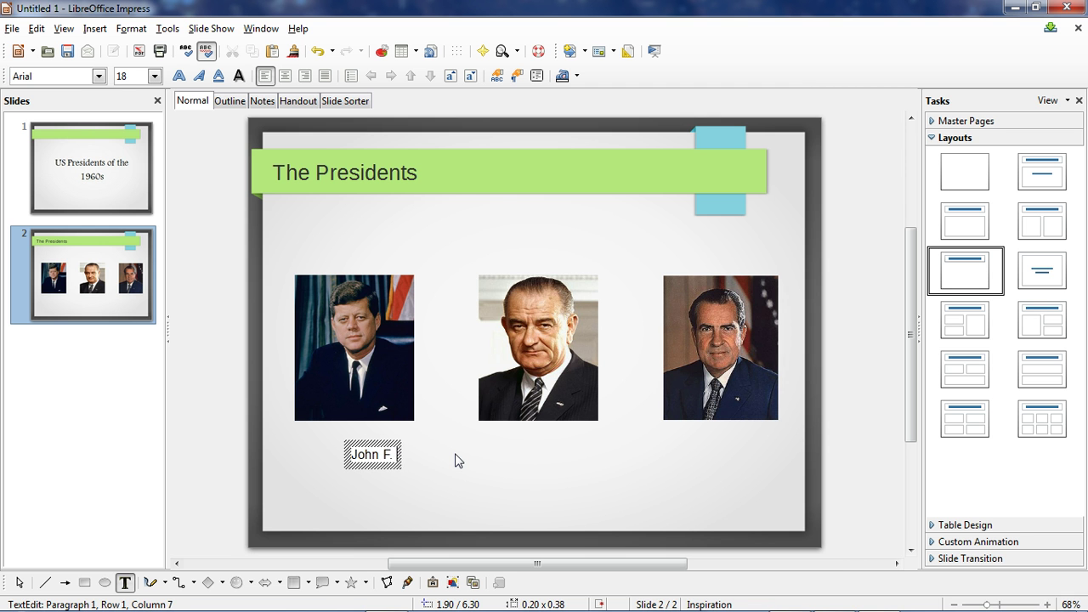
pyautogui.write(' Kennedy')
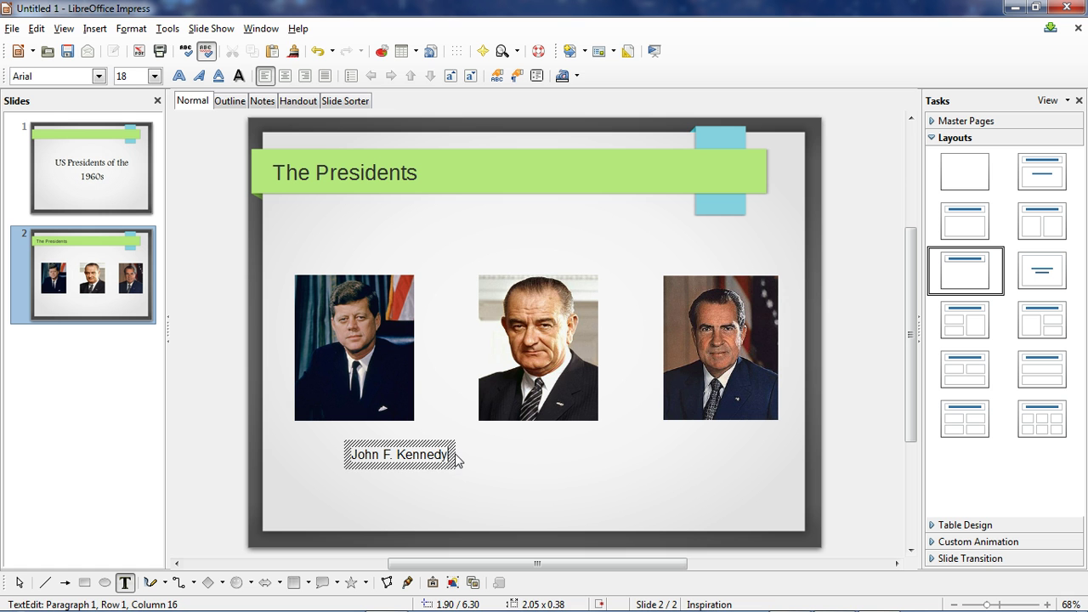
pyautogui.click(439, 479)
pyautogui.click(422, 457)
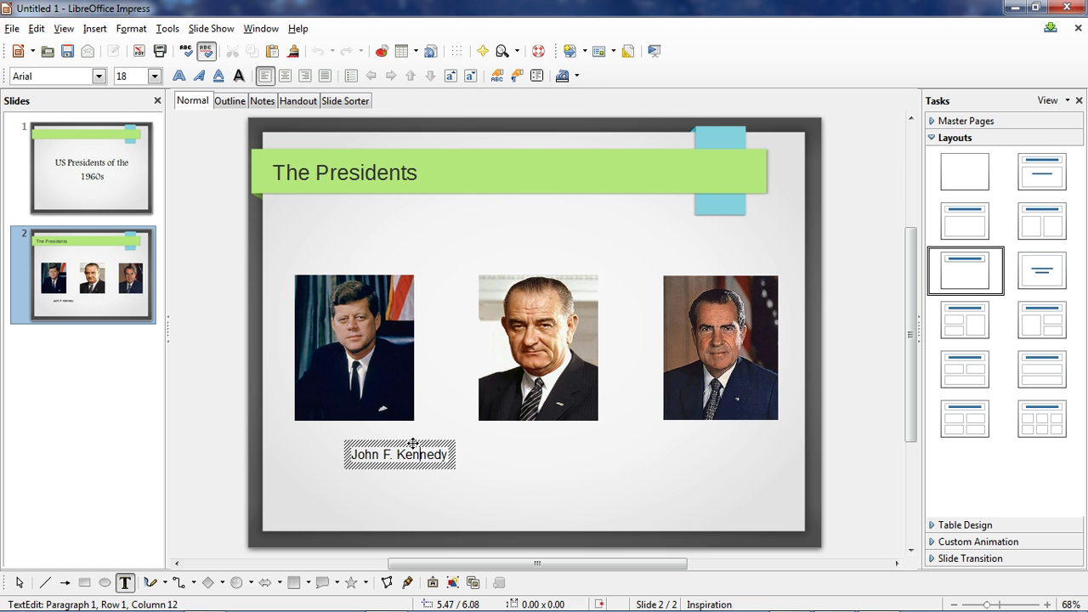
# Step: Place the Kennedy caption under his portrait and copy it to make captions "Lyndon B. Johnson" and "Richard Nixon" under the other portraits
pyautogui.moveTo(411, 445)
pyautogui.mouseDown()
pyautogui.moveTo(354, 439)
pyautogui.moveTo(363, 429)
pyautogui.moveTo(520, 468)
pyautogui.mouseUp()
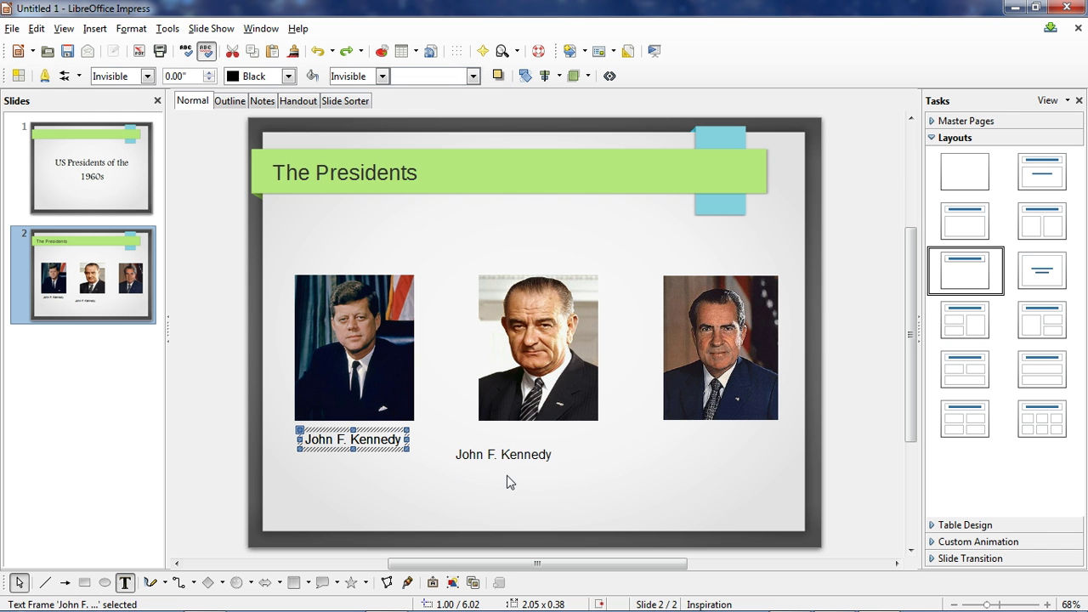
pyautogui.moveTo(386, 451); pyautogui.dragTo(753, 454)
pyautogui.click(519, 454)
pyautogui.moveTo(514, 466); pyautogui.dragTo(554, 455)
pyautogui.doubleClick(544, 444)
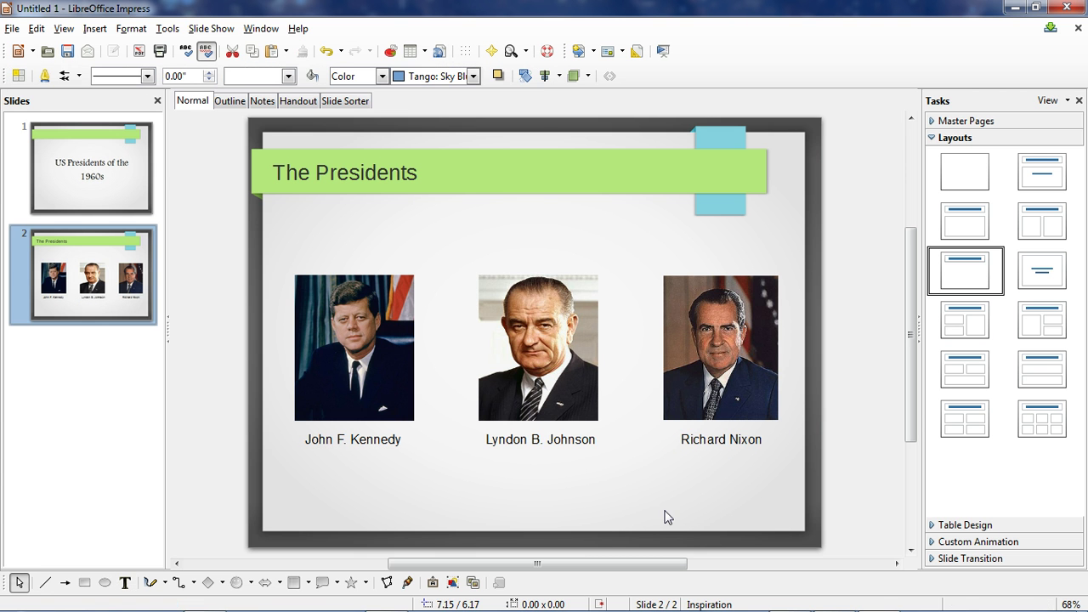
# Step: Duplicate slide 2 and delete the Johnson and Nixon portraits with their captions from the copy
pyautogui.rightClick(88, 281)
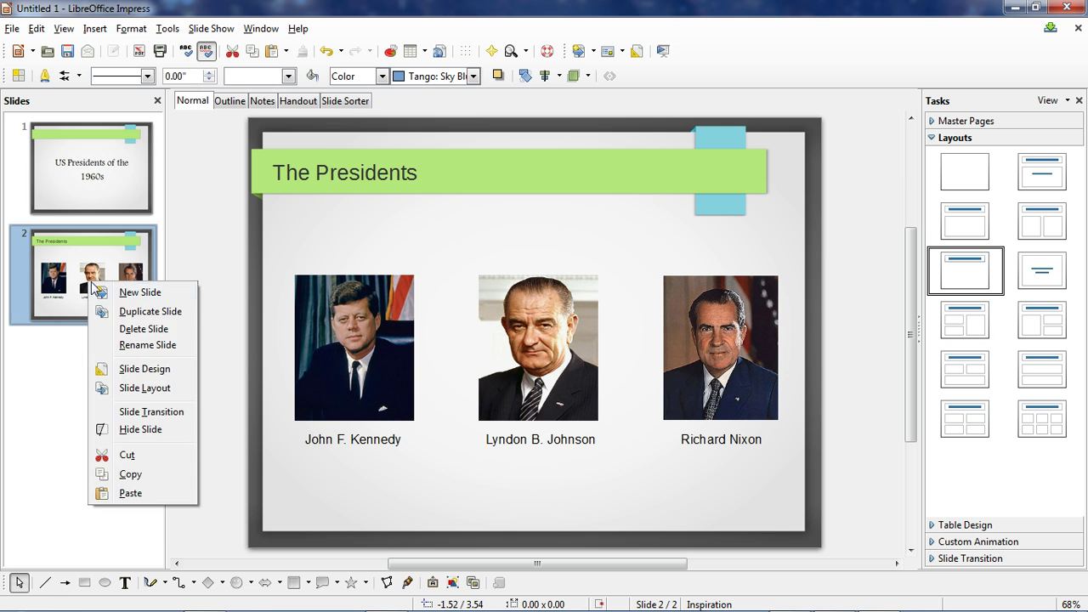
pyautogui.click(120, 312)
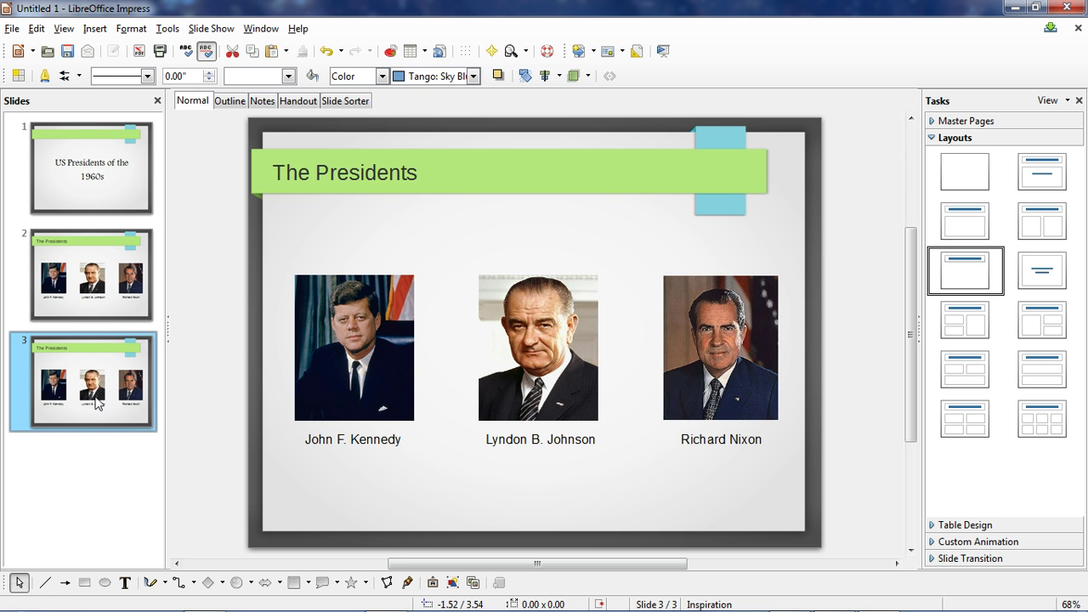
pyautogui.moveTo(439, 235); pyautogui.dragTo(837, 498)
pyautogui.press('Delete')
# Step: Move the Kennedy portrait to the right half of slide 3 and enlarge it to about 4.00 x 4.40 inches
pyautogui.moveTo(369, 379); pyautogui.dragTo(714, 438)
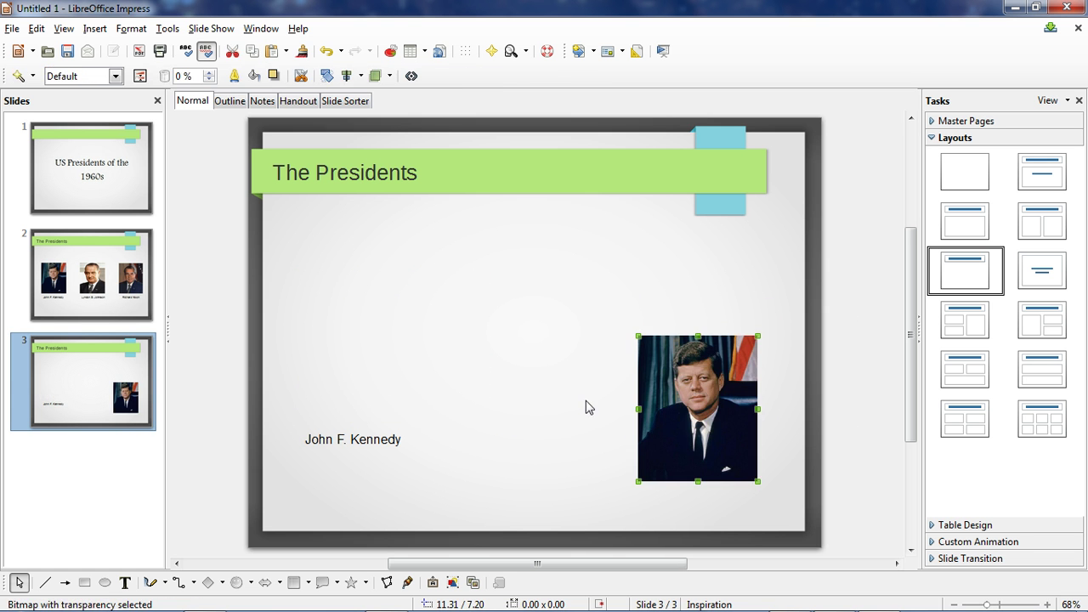
pyautogui.moveTo(635, 331); pyautogui.dragTo(549, 252)
pyautogui.click(646, 359)
# Step: Move the caption up beside the portrait and replace its text with three lines: "35th President of the US", "Term: 1961-1963", "Party: Democrat"
pyautogui.click(355, 448)
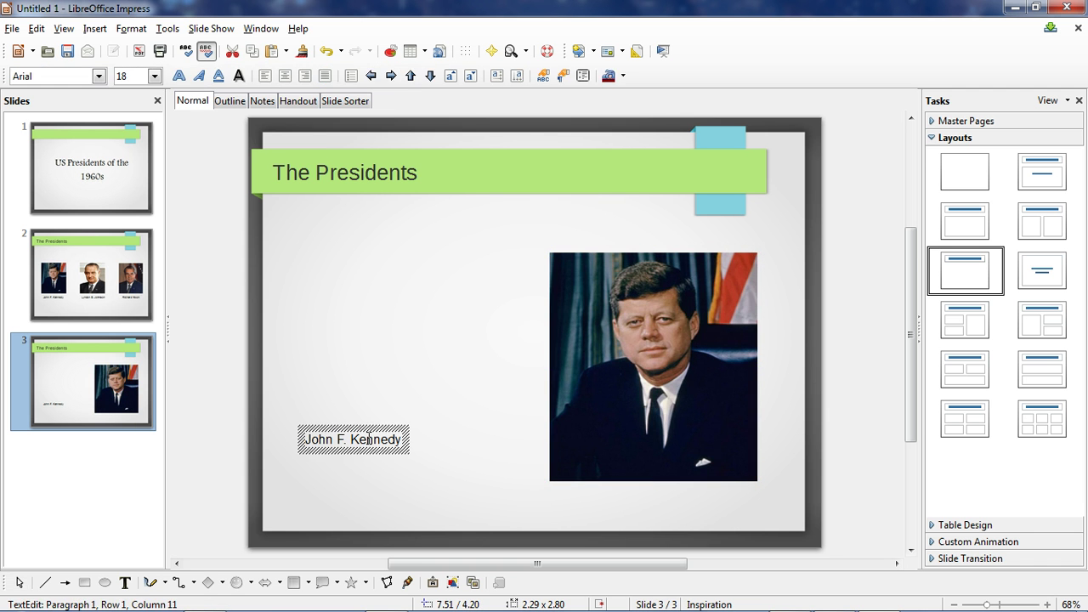
pyautogui.moveTo(367, 427)
pyautogui.mouseDown()
pyautogui.moveTo(387, 319)
pyautogui.moveTo(226, 313)
pyautogui.mouseUp()
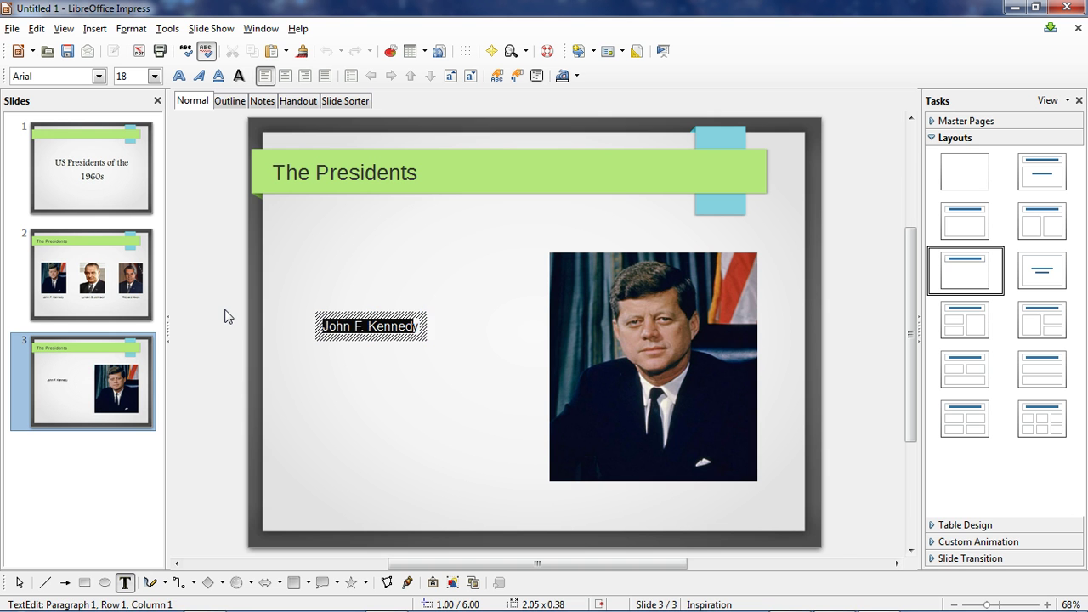
pyautogui.press('Delete')
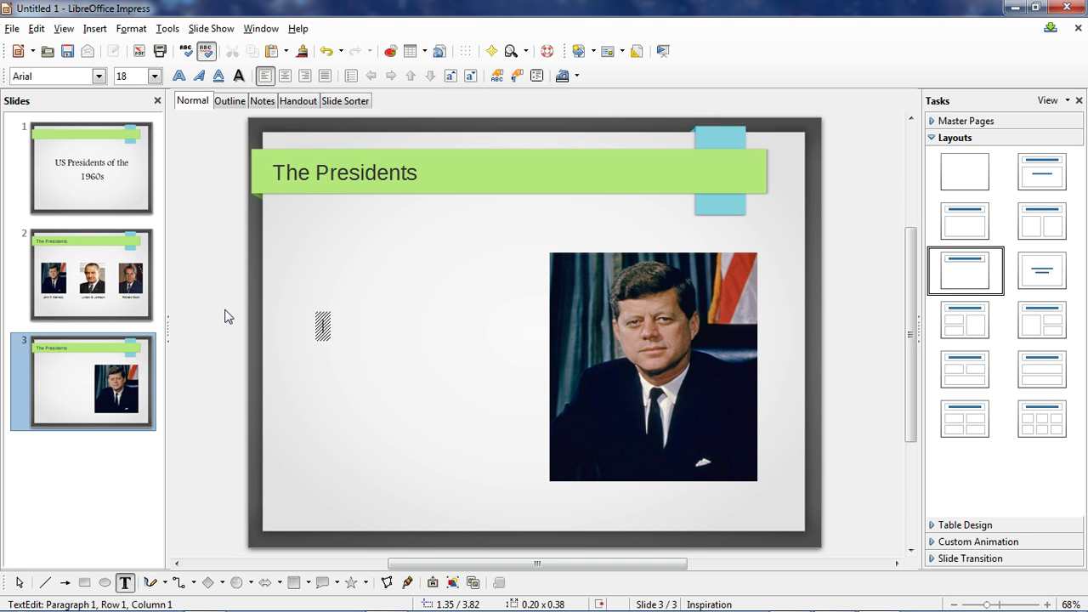
pyautogui.write('35th President of the US Term: 1961-1963 Party: Democrat')
# Step: Set all three fact lines to 28 pt, then shift the text box down and nudge the portrait slightly right to fit beside it
pyautogui.hotkey('ctrl', 'a')
pyautogui.click(155, 76)
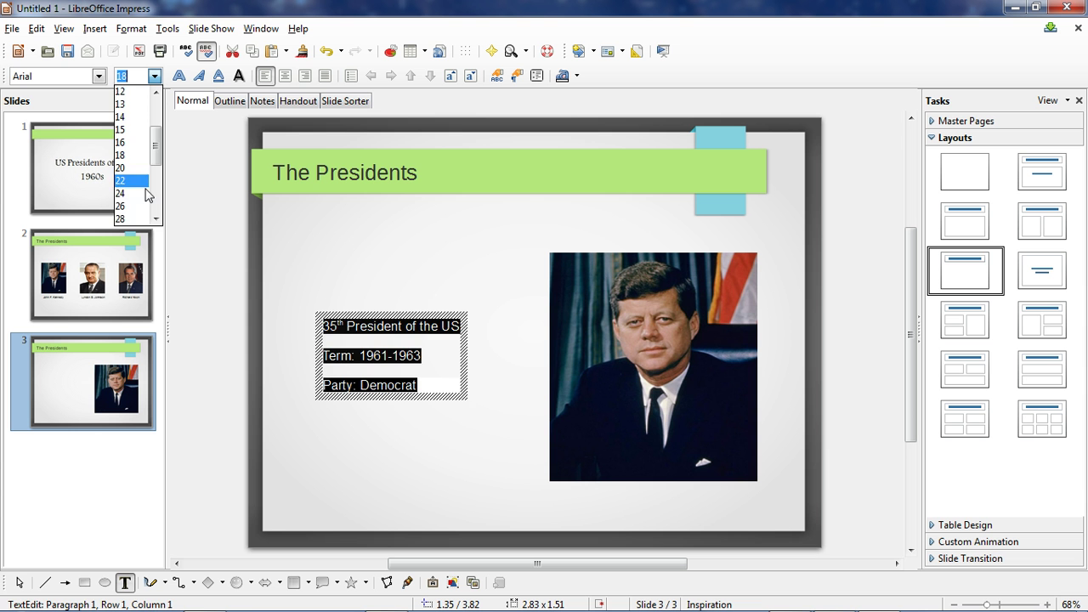
pyautogui.click(132, 218)
pyautogui.moveTo(416, 312); pyautogui.dragTo(397, 350)
pyautogui.moveTo(634, 348); pyautogui.dragTo(645, 354)
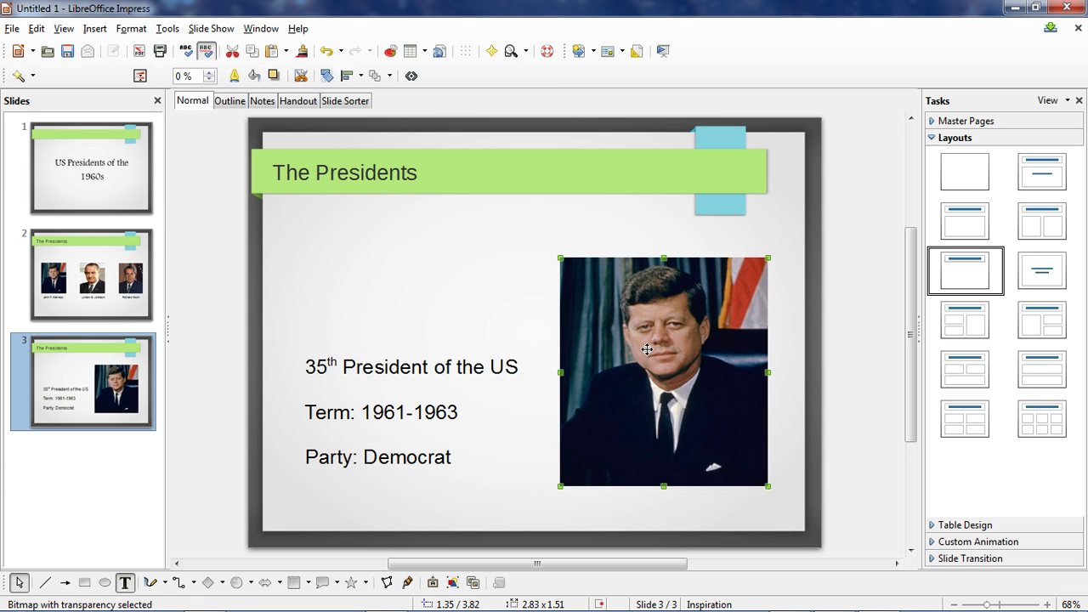
# Step: Insert a Fontwork object in the Favorite 10 style and position it above the fact lines
pyautogui.click(434, 583)
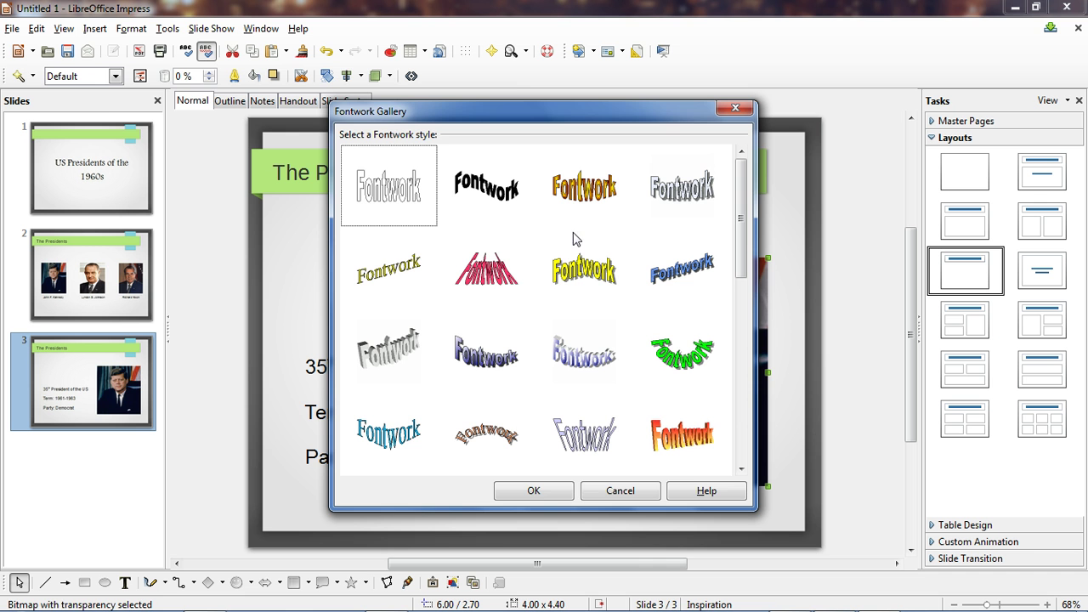
pyautogui.click(483, 362)
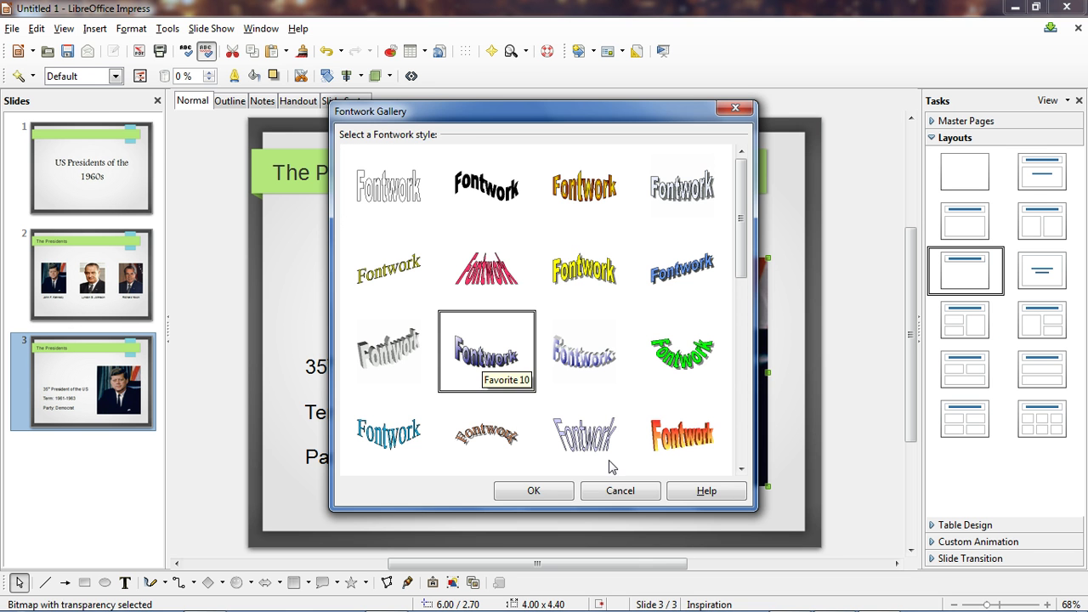
pyautogui.click(534, 491)
pyautogui.moveTo(554, 359); pyautogui.dragTo(402, 293)
# Step: Replace the Fontwork object's text with "John F. Kennedy"
pyautogui.doubleClick(402, 293)
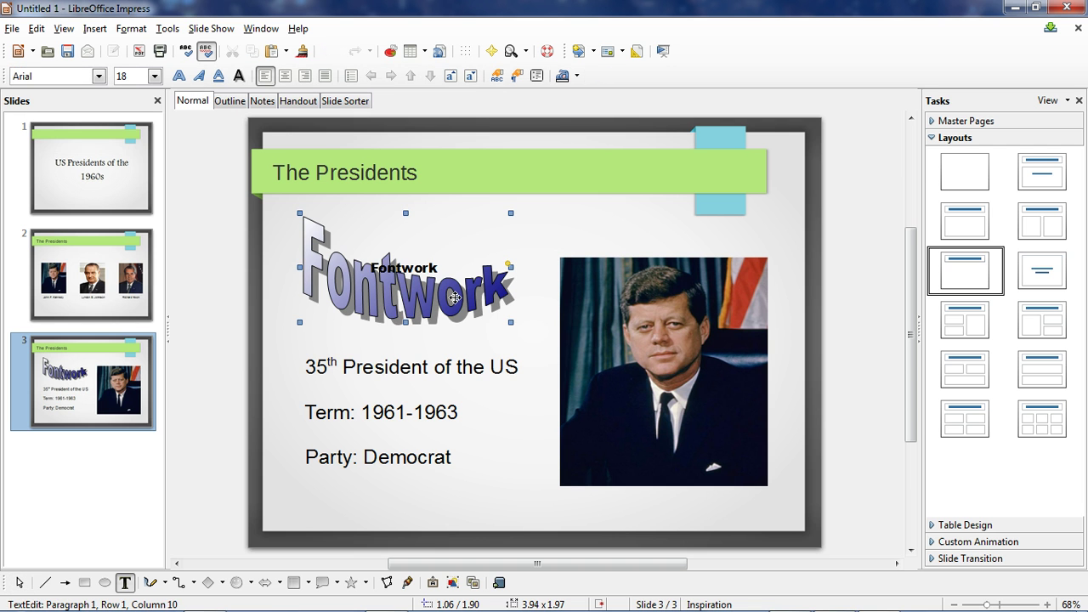
pyautogui.hotkey('ctrl', 'a')
pyautogui.write('Joh')
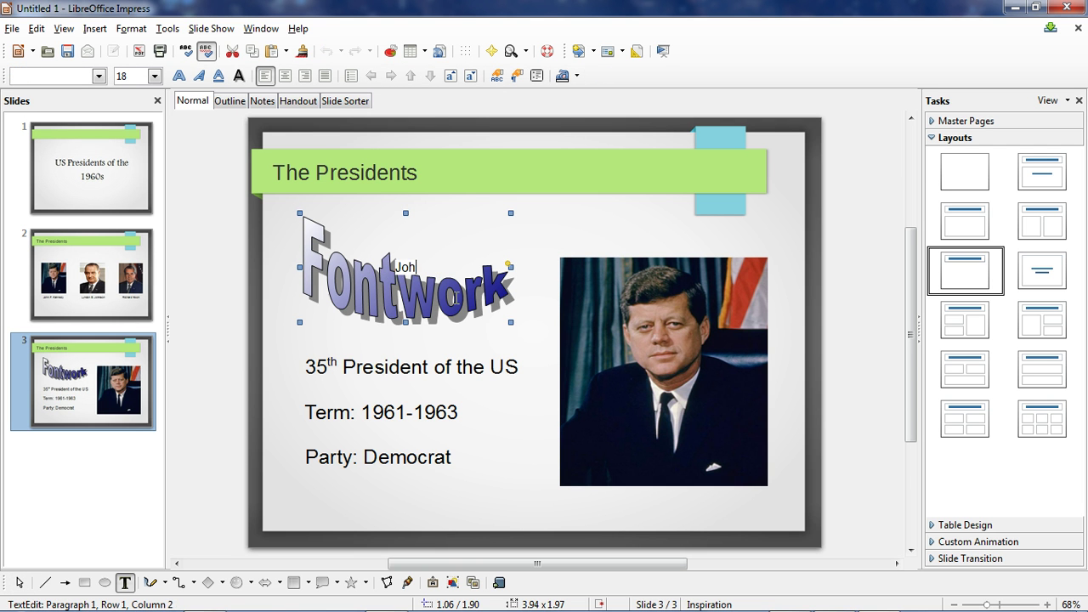
pyautogui.write('n F. Kennedy')
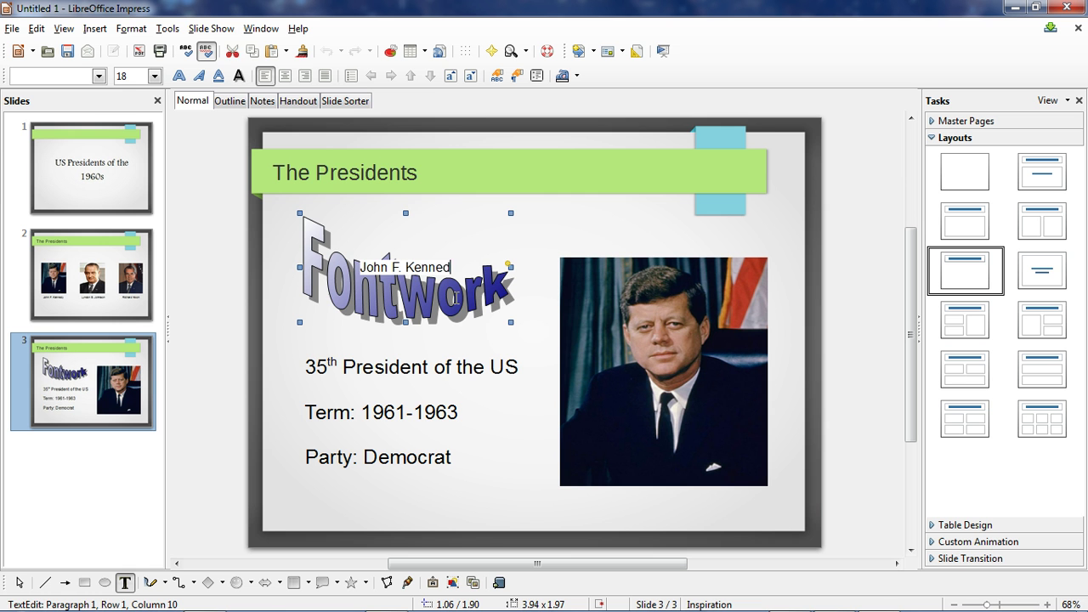
pyautogui.click(846, 318)
# Step: Adjust the "John F. Kennedy" Fontwork's position and reshape its curve so the lettering is taller toward the end
pyautogui.click(453, 295)
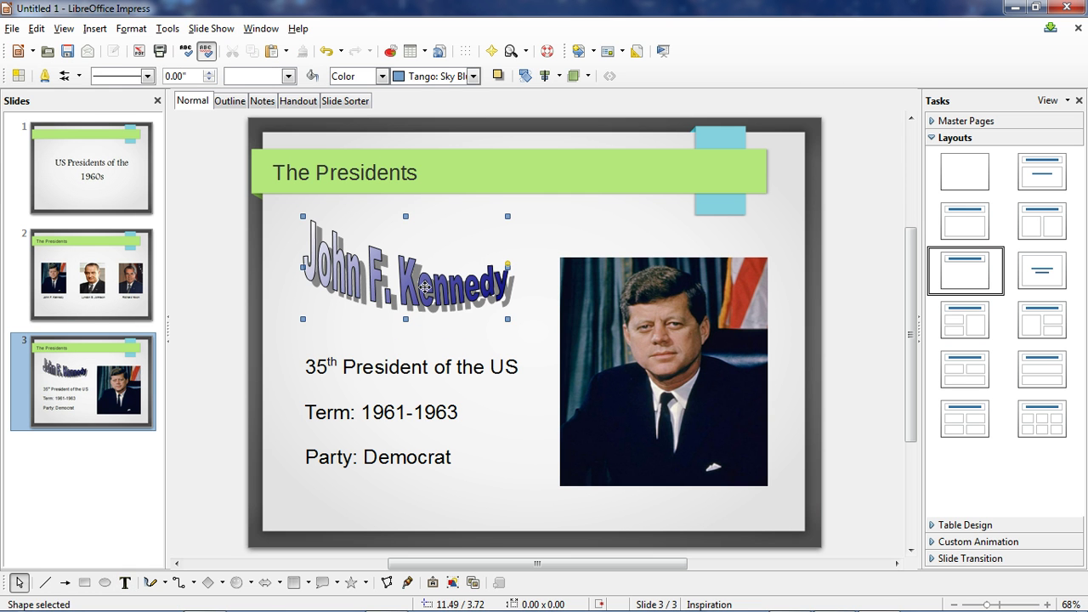
pyautogui.moveTo(433, 279); pyautogui.dragTo(432, 294)
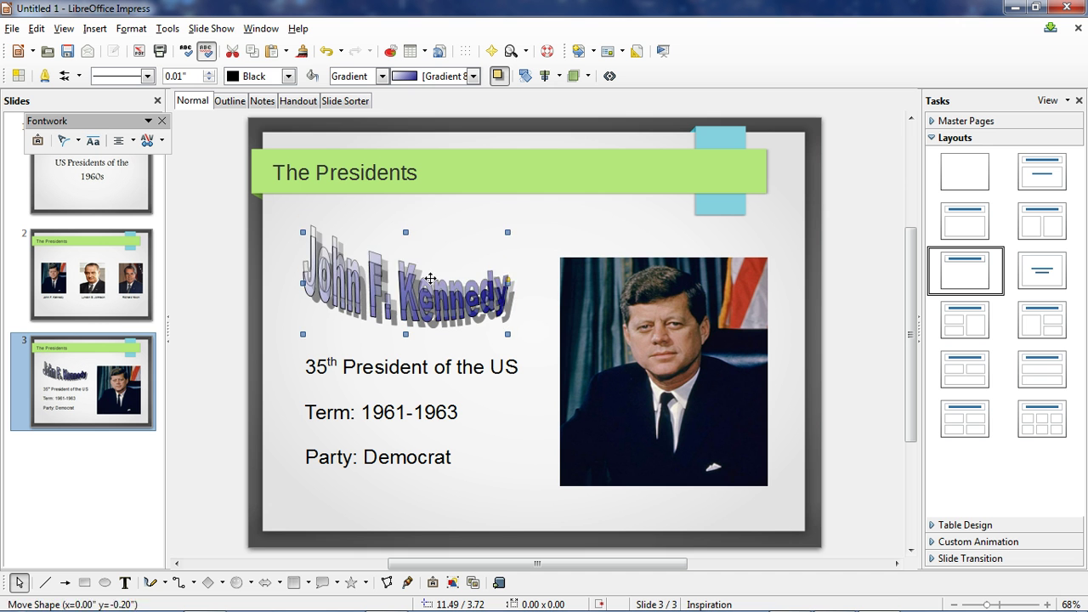
pyautogui.moveTo(508, 266); pyautogui.dragTo(507, 239)
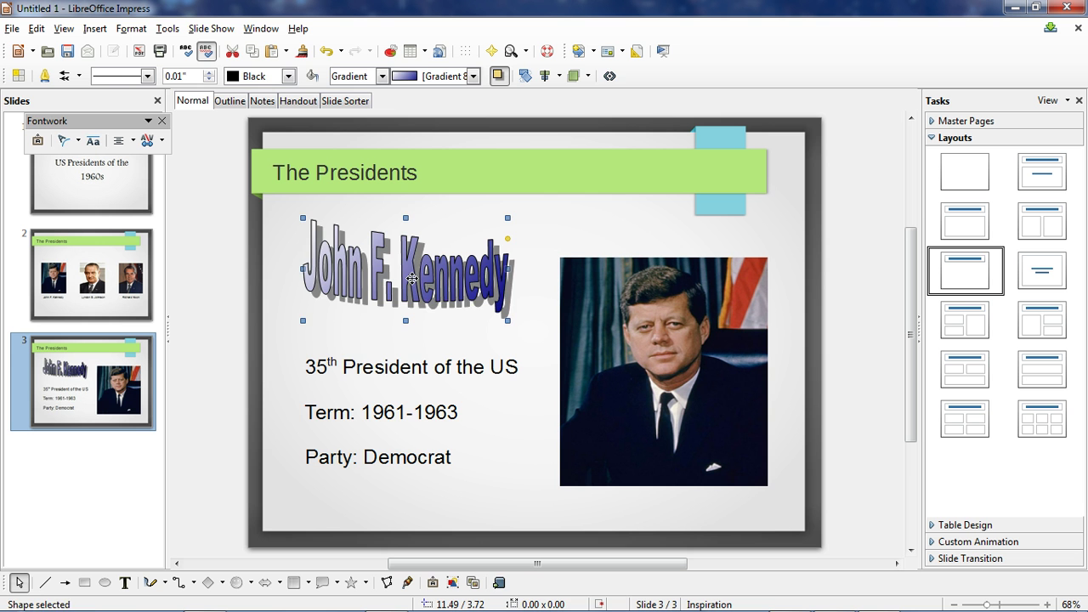
# Step: Shift the fact text slightly up and right, and move the Fontwork name down close above it
pyautogui.click(419, 363)
pyautogui.moveTo(419, 351); pyautogui.dragTo(429, 339)
pyautogui.moveTo(394, 284); pyautogui.dragTo(373, 295)
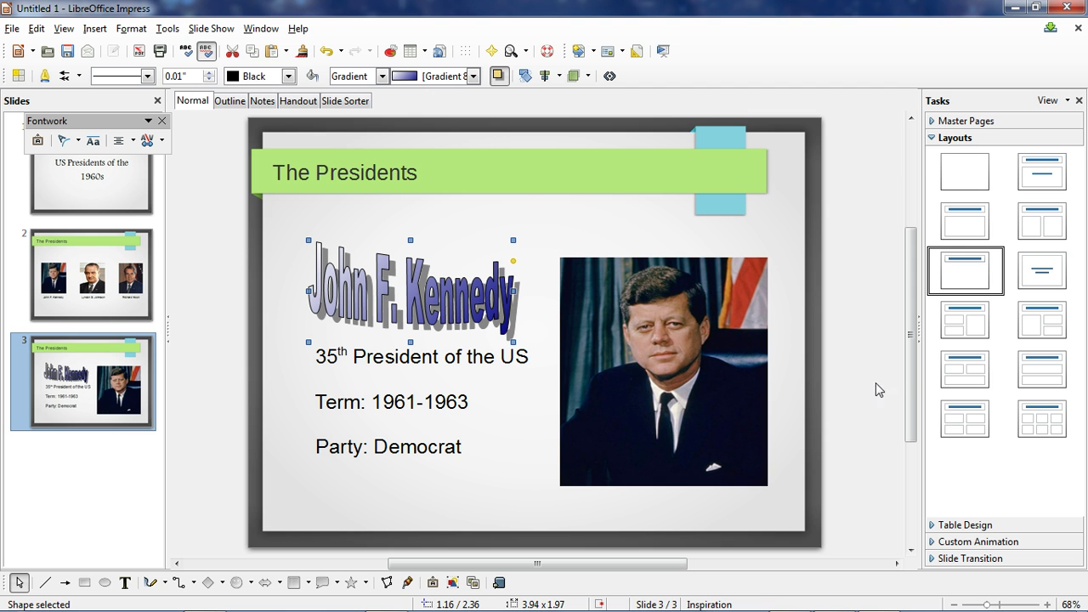
# Step: Open the slide transition options and select slide 2, the slide with the three captioned portraits
pyautogui.click(996, 543)
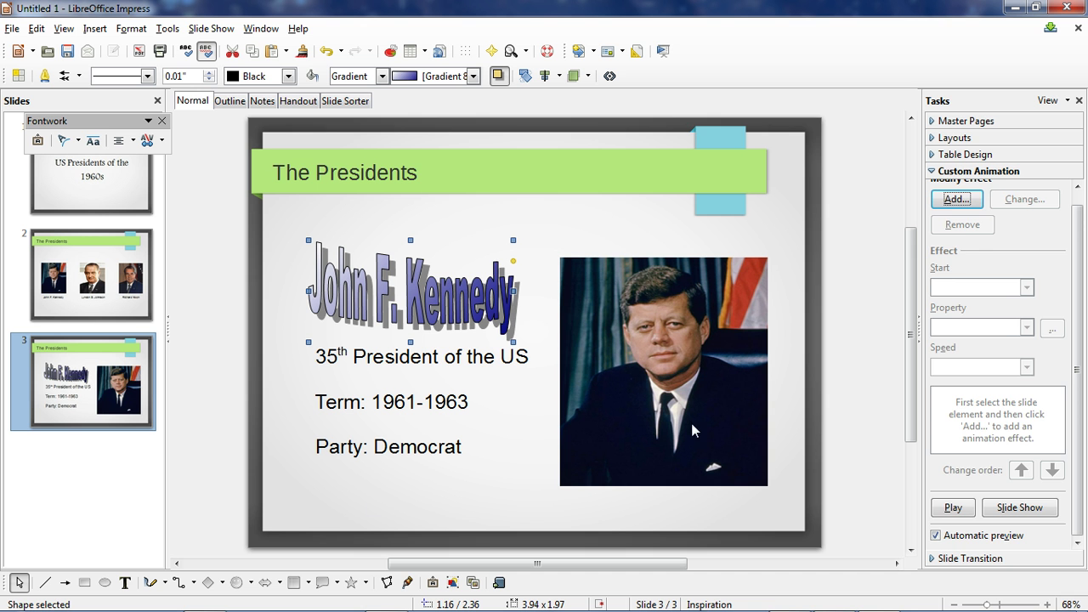
pyautogui.click(961, 559)
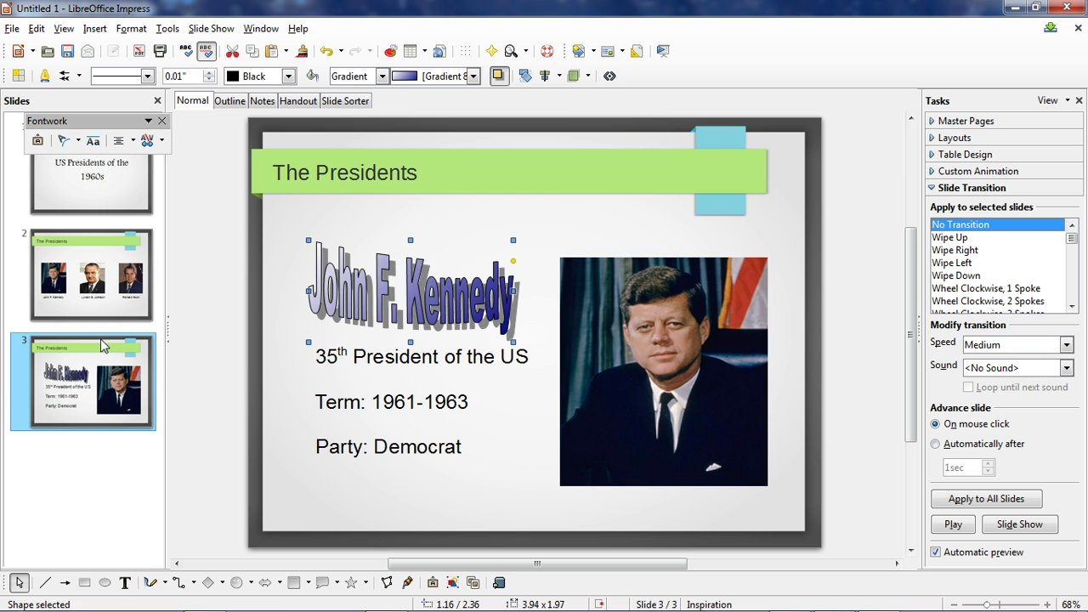
pyautogui.click(106, 293)
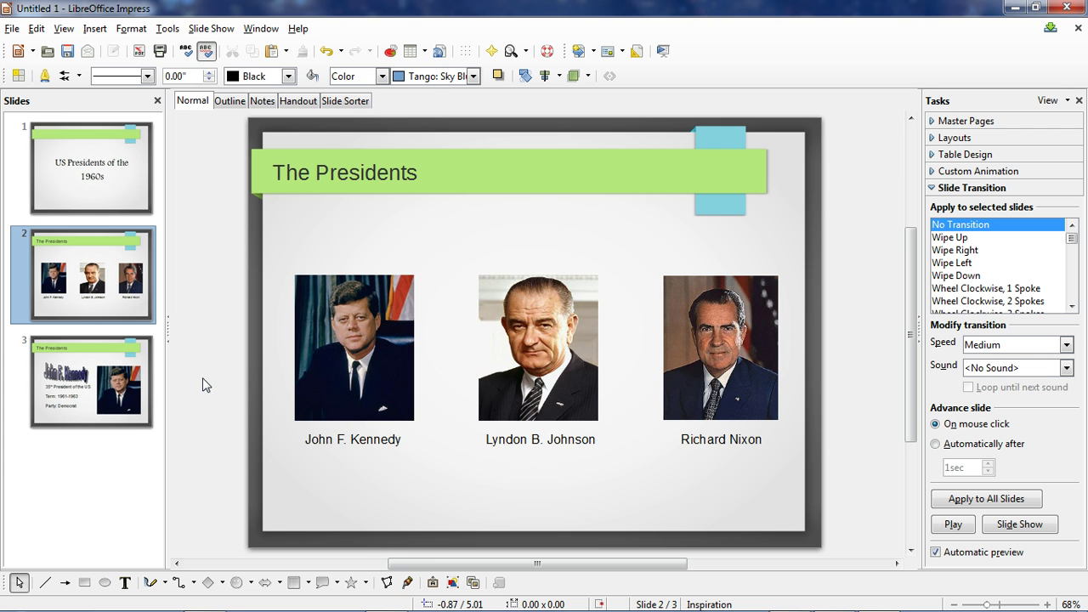
pyautogui.click(113, 388)
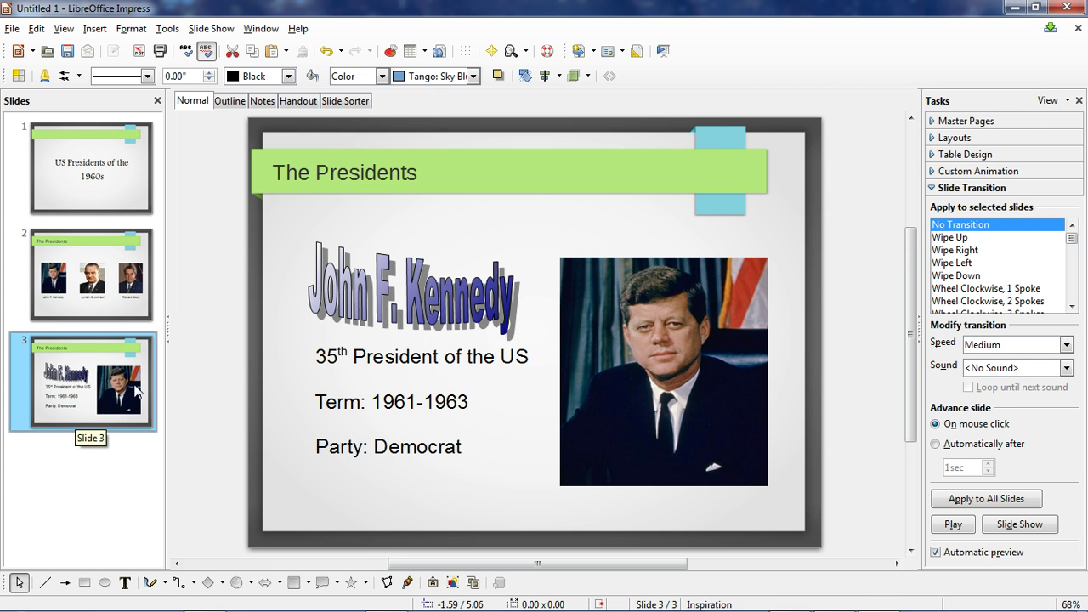
pyautogui.click(140, 293)
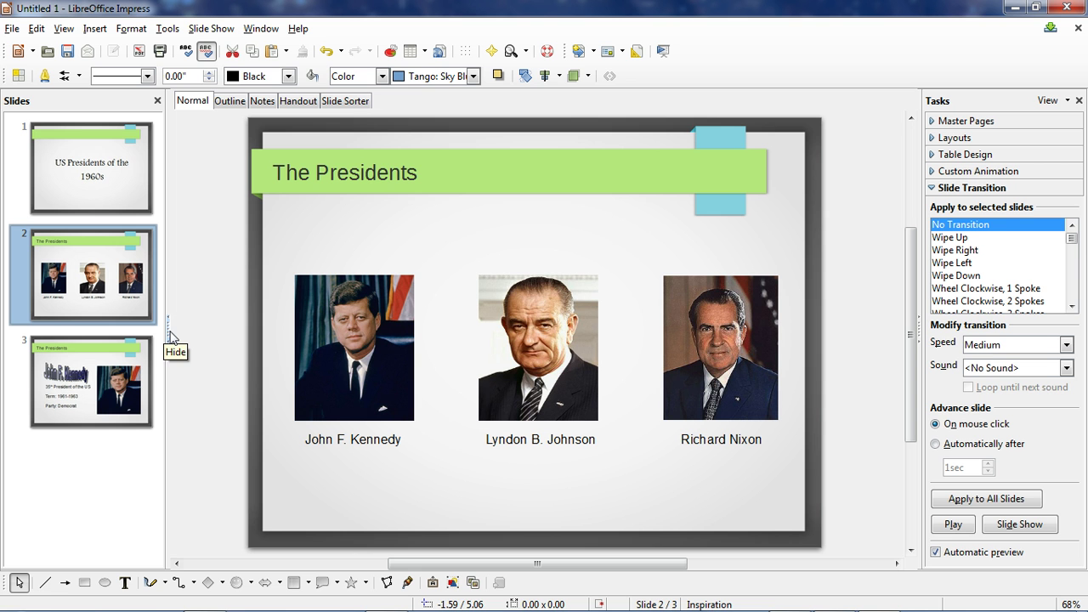